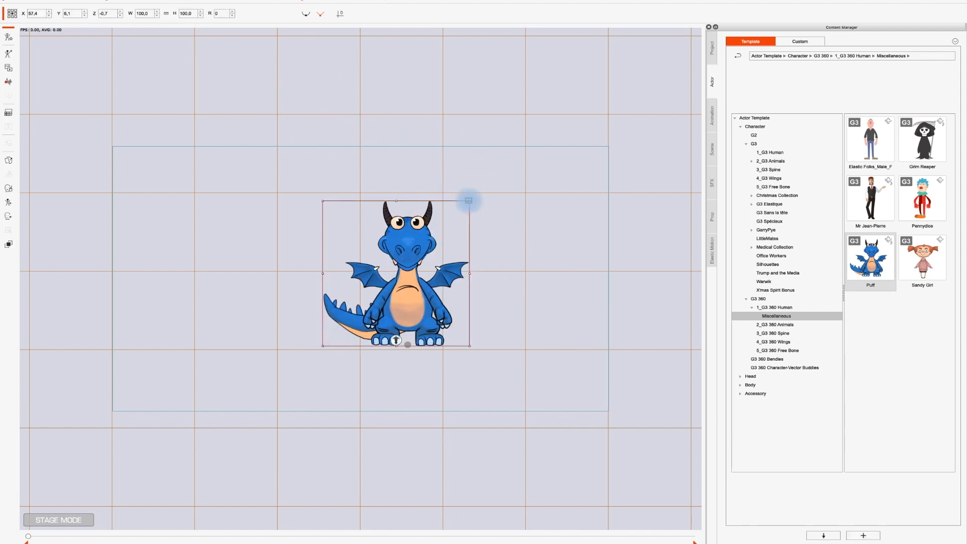
# Scale the dragon character up to about 155% and reposition it on the stage at about X 24, Y -49
pyautogui.moveTo(468, 201); pyautogui.dragTo(532, 138)
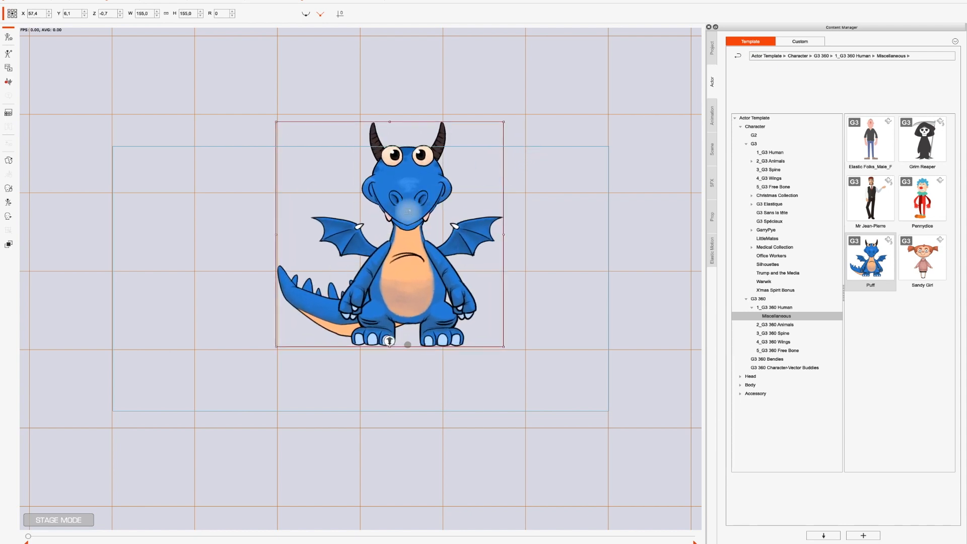
pyautogui.moveTo(392, 234); pyautogui.dragTo(372, 264)
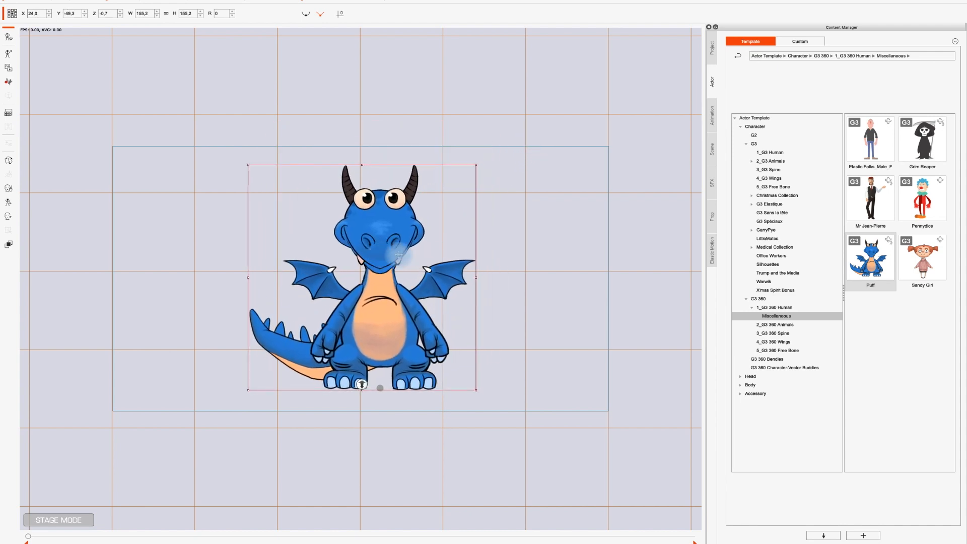
pyautogui.click(527, 236)
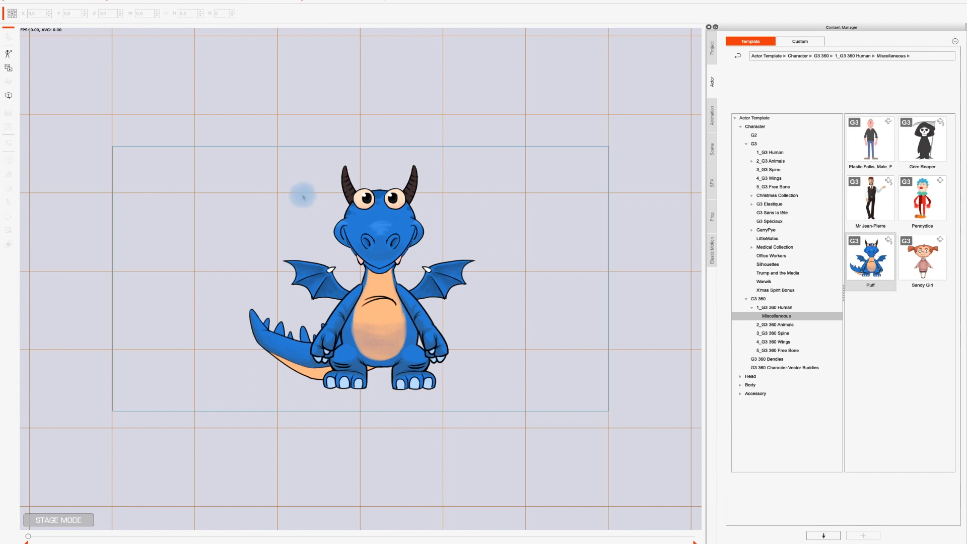
pyautogui.click(372, 229)
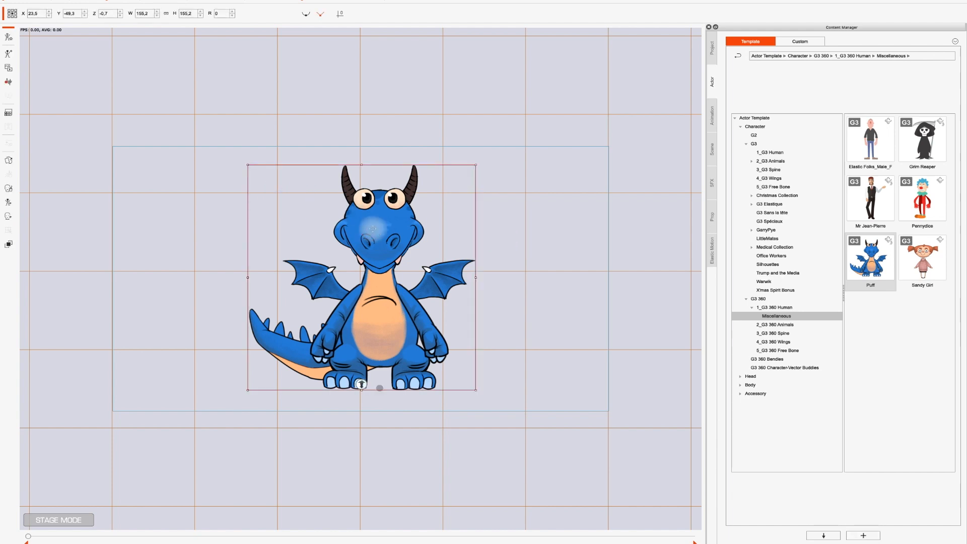
# Open the Face Key Editor for the dragon and turn its head sideways to a three-quarter view with the Head Rotation Gizmo
pyautogui.click(8, 217)
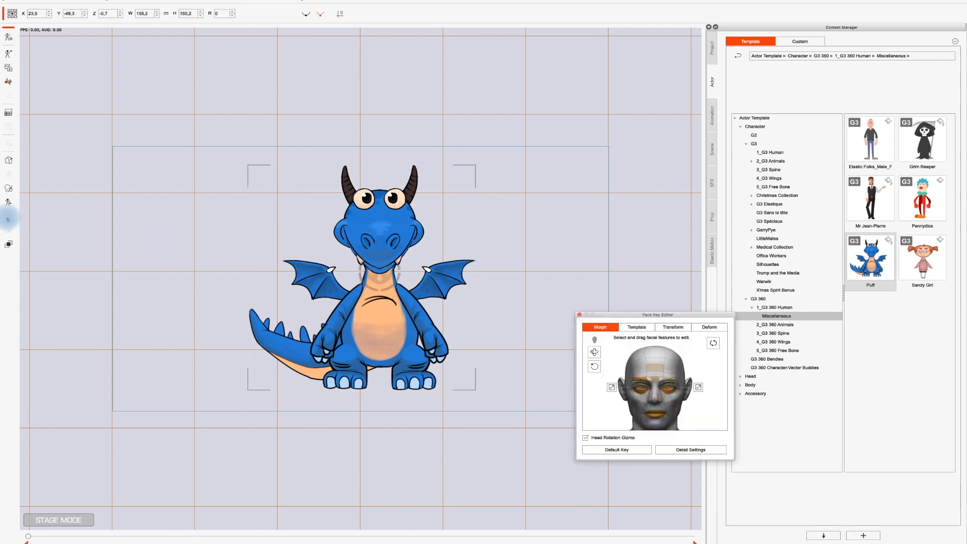
pyautogui.moveTo(623, 317); pyautogui.dragTo(140, 146)
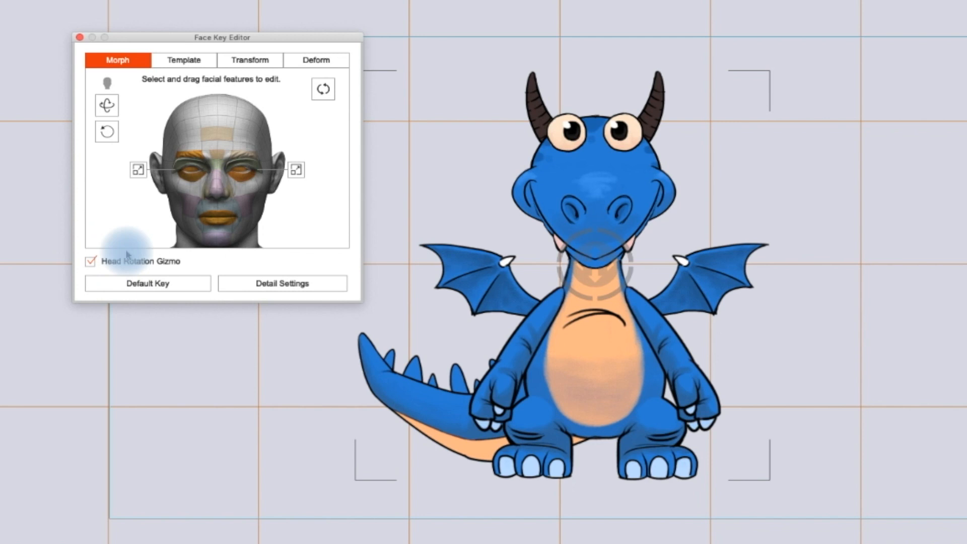
pyautogui.click(91, 263)
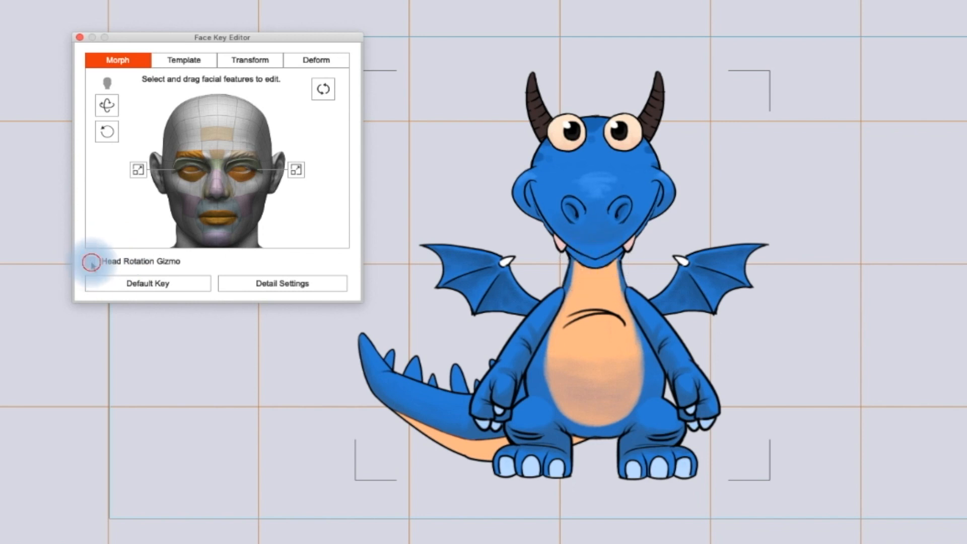
pyautogui.click(91, 262)
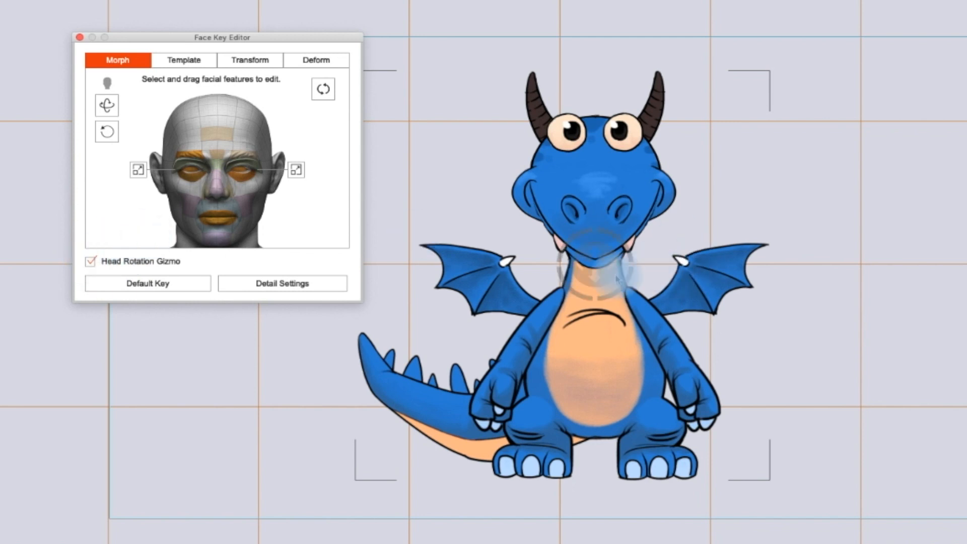
pyautogui.moveTo(592, 264); pyautogui.dragTo(569, 348)
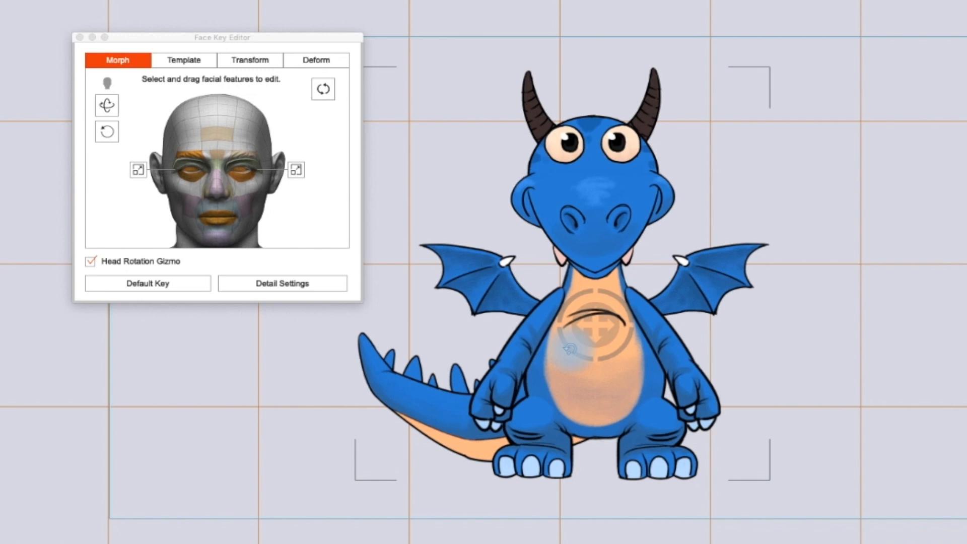
pyautogui.moveTo(569, 349); pyautogui.dragTo(805, 318)
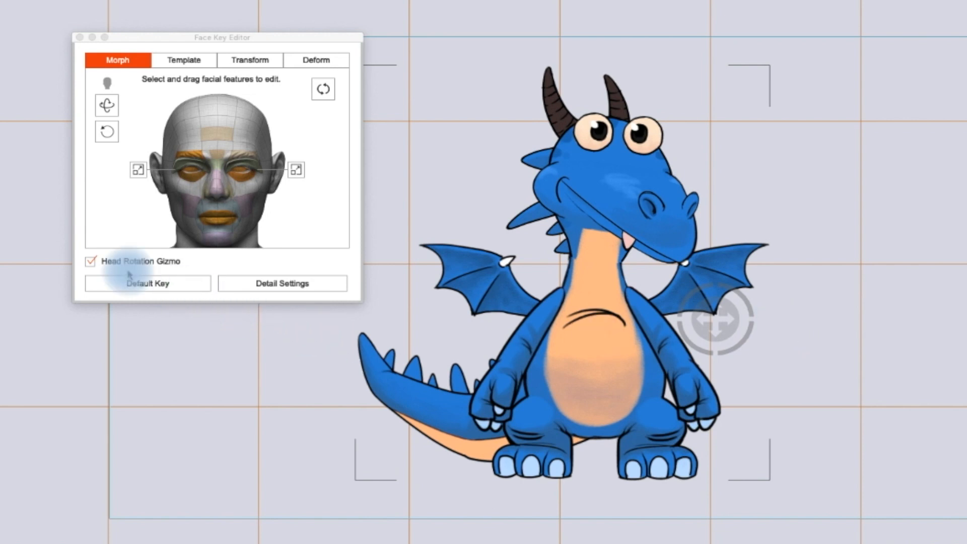
# Disable the Head Rotation Gizmo and adjust the dragon's gaze in Morph mode so its pupils look toward the snout side
pyautogui.click(91, 261)
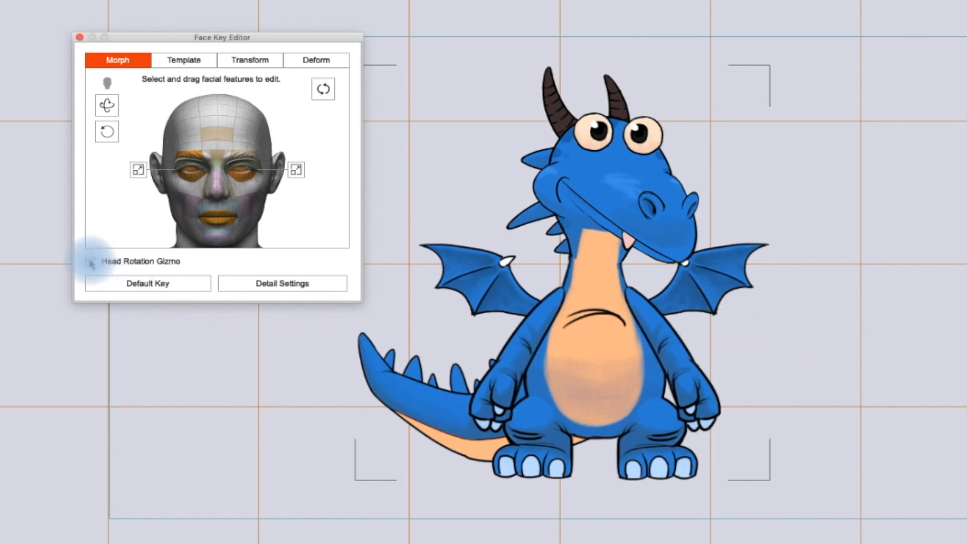
pyautogui.moveTo(334, 203); pyautogui.dragTo(359, 205)
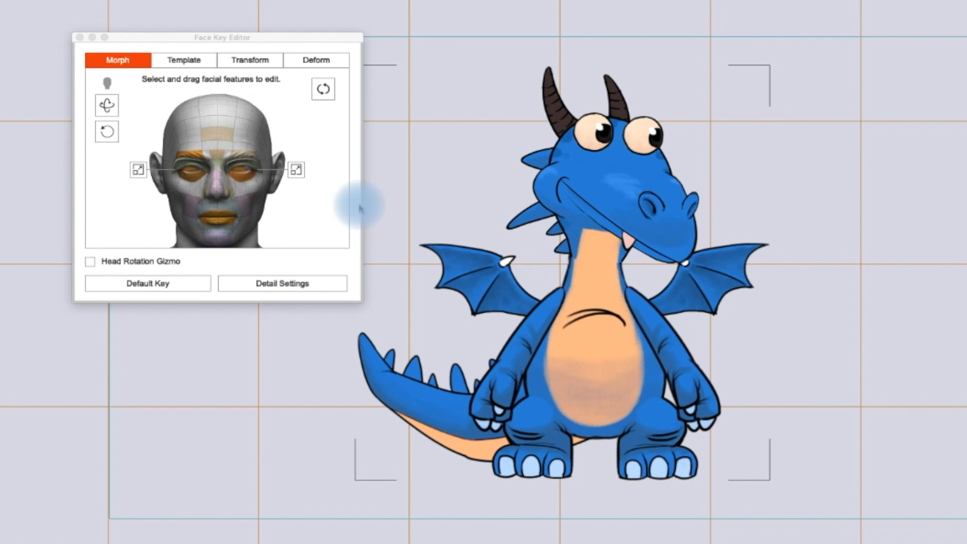
pyautogui.moveTo(359, 206); pyautogui.dragTo(309, 212)
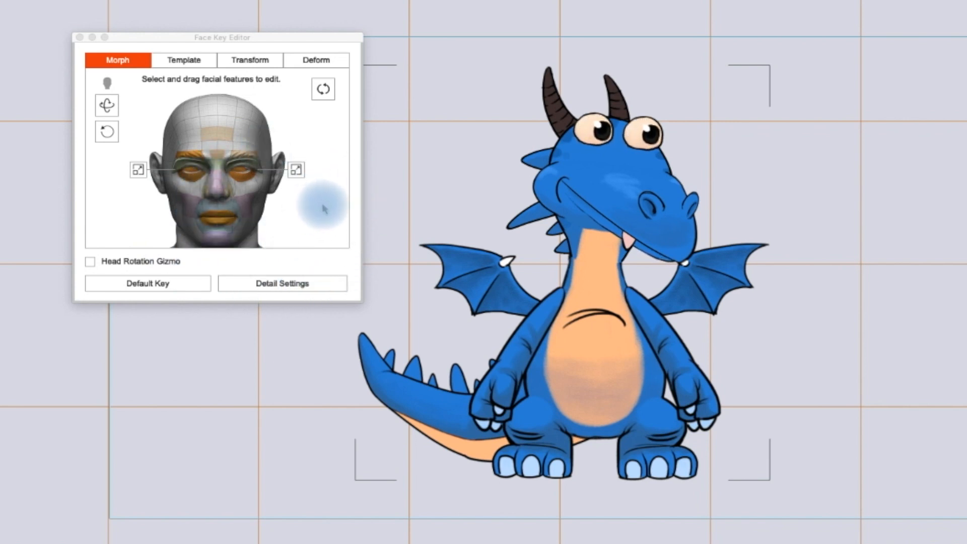
pyautogui.click(324, 207)
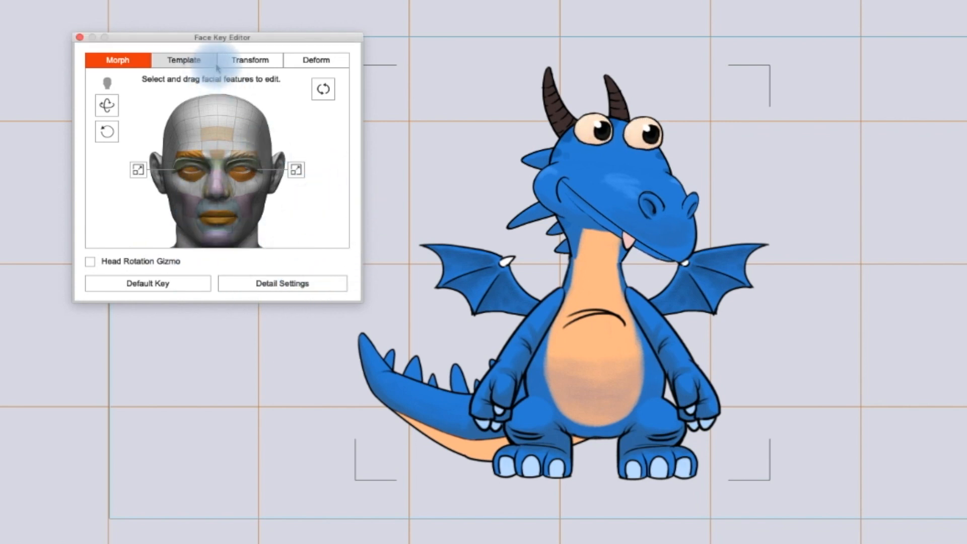
# Enlarge the dragon's Left Eye in the Face Key Editor's Transform mode
pyautogui.click(249, 61)
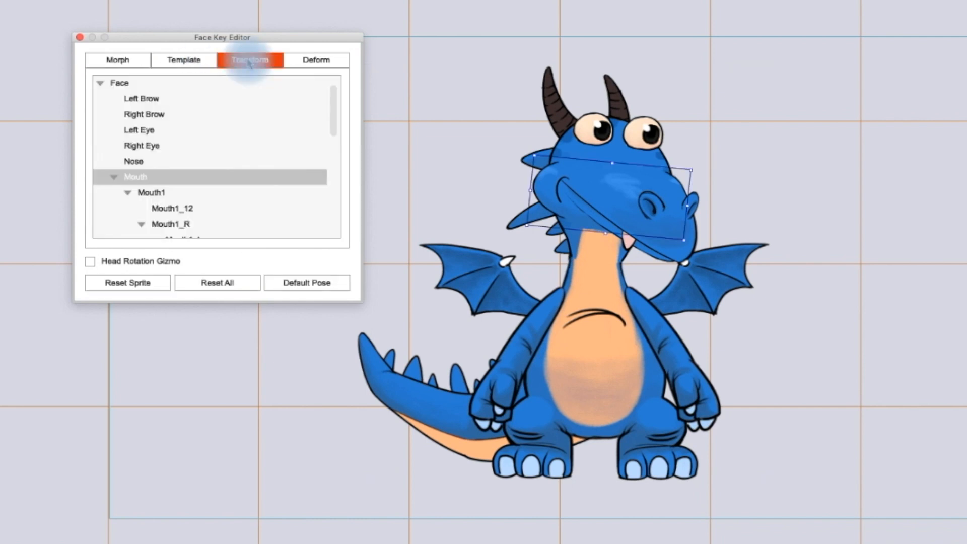
pyautogui.click(145, 131)
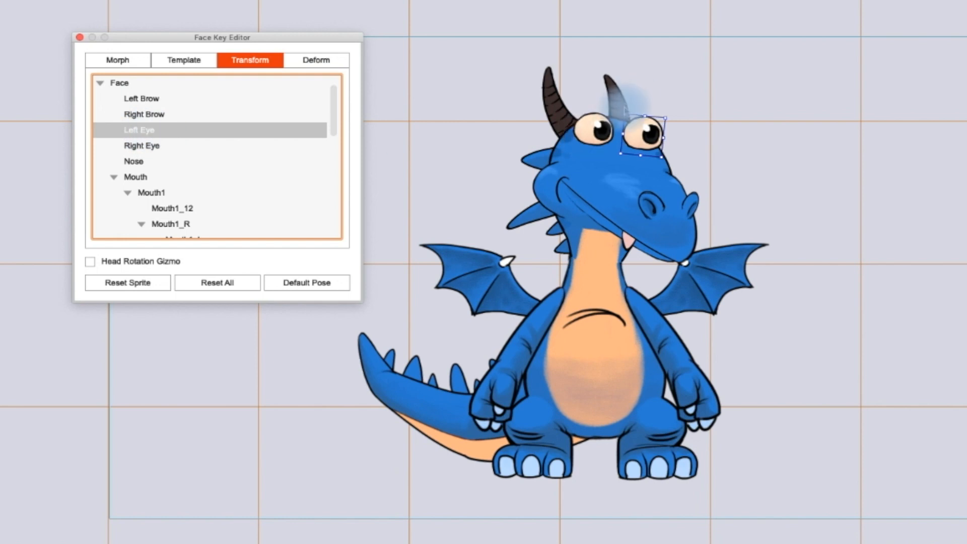
pyautogui.moveTo(625, 117); pyautogui.dragTo(618, 105)
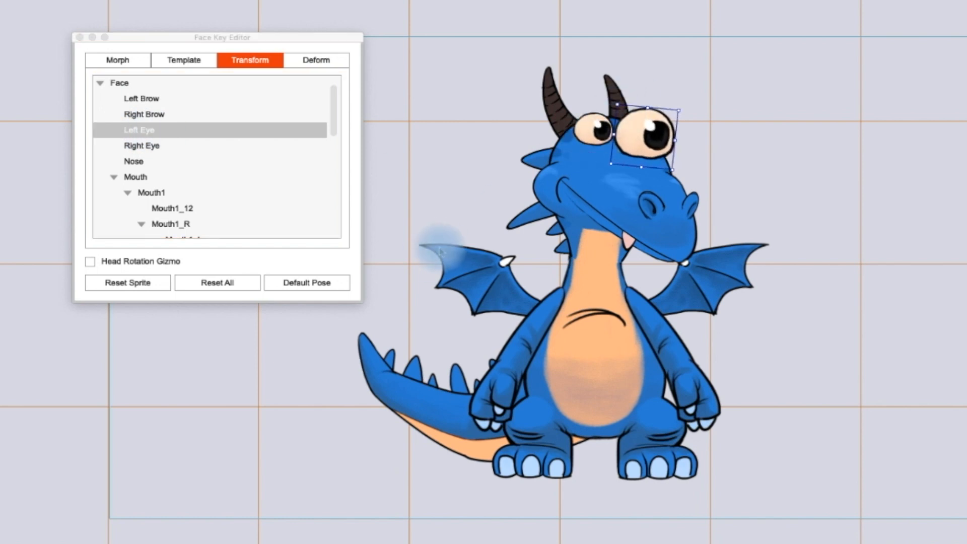
# Shift the dragon's pupils further sideways in Morph mode, then re-enable the Head Rotation Gizmo and tilt the head upward
pyautogui.click(121, 65)
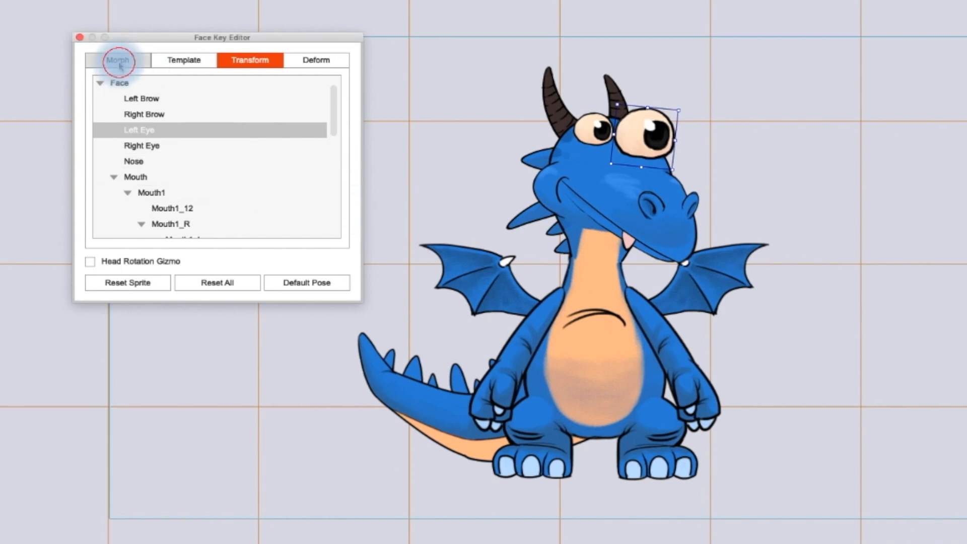
pyautogui.click(110, 290)
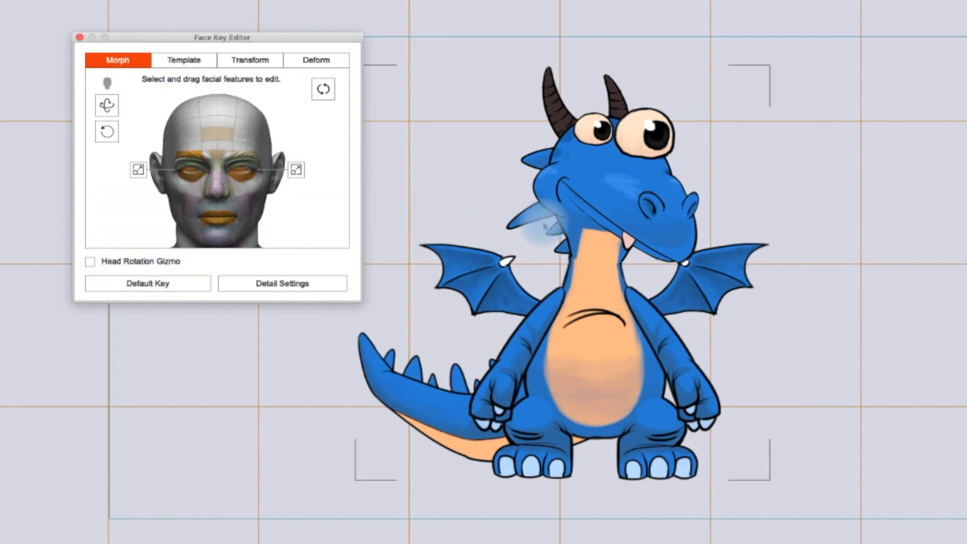
pyautogui.moveTo(287, 201); pyautogui.dragTo(326, 205)
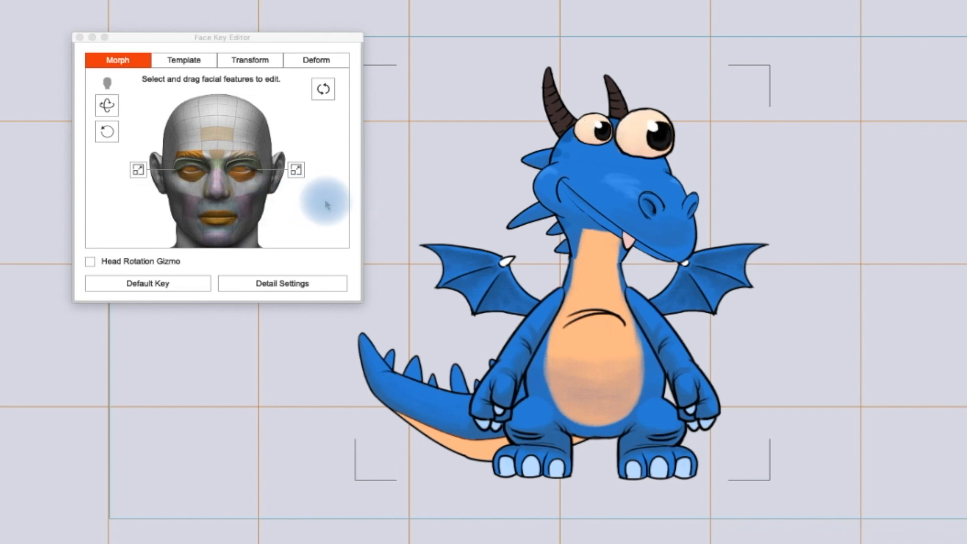
pyautogui.click(96, 264)
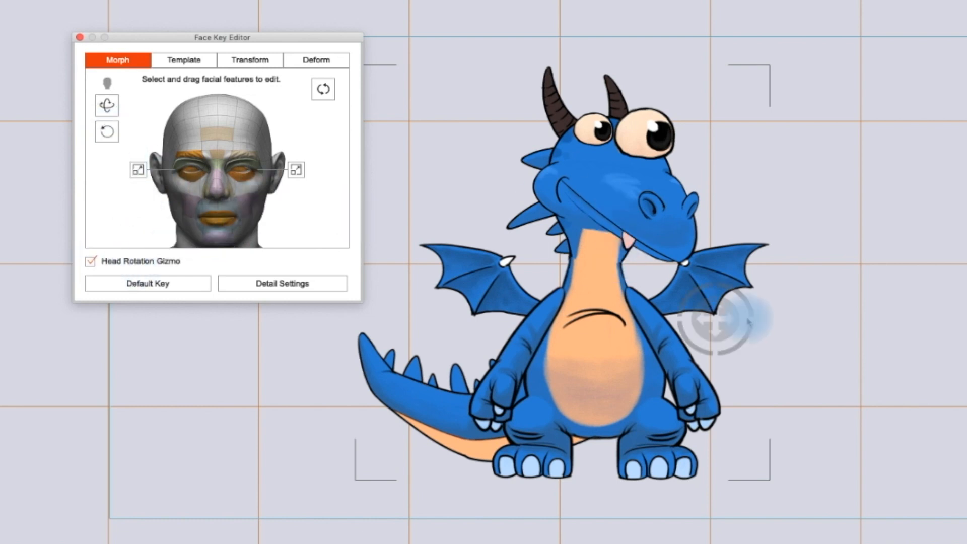
pyautogui.moveTo(730, 322); pyautogui.dragTo(787, 285)
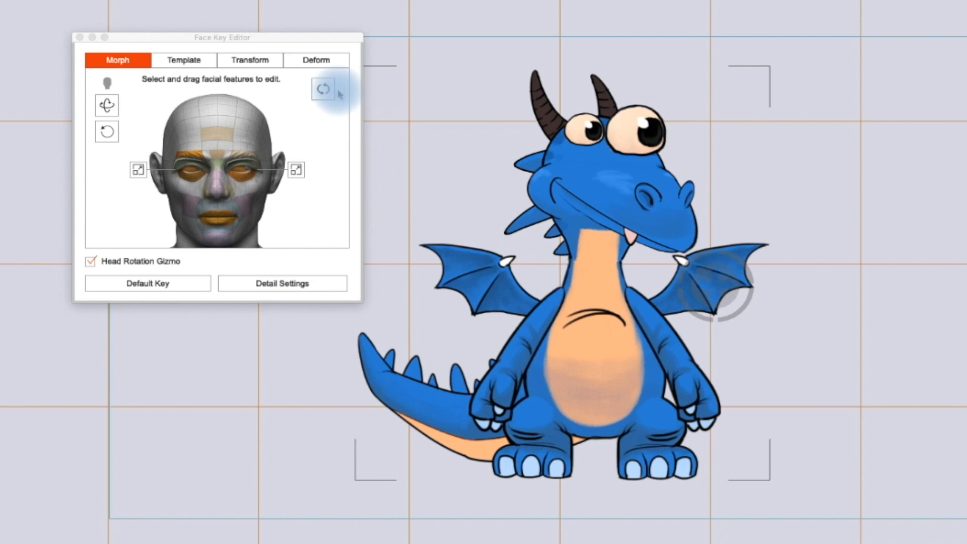
# Deform the dragon's Left Eye into a tall, narrow shape using the Default, 3*3 and 2*2 lattices in turn
pyautogui.click(317, 61)
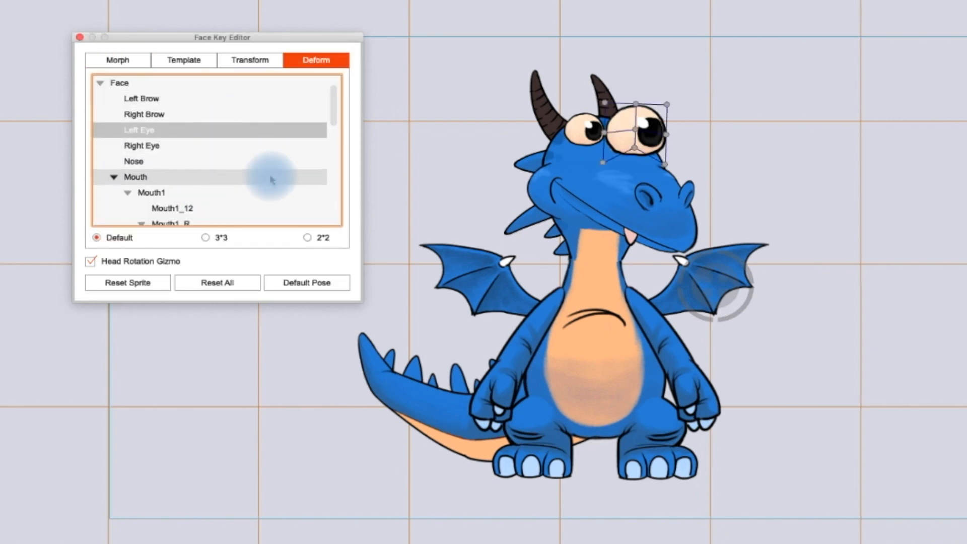
pyautogui.moveTo(667, 105); pyautogui.dragTo(635, 39)
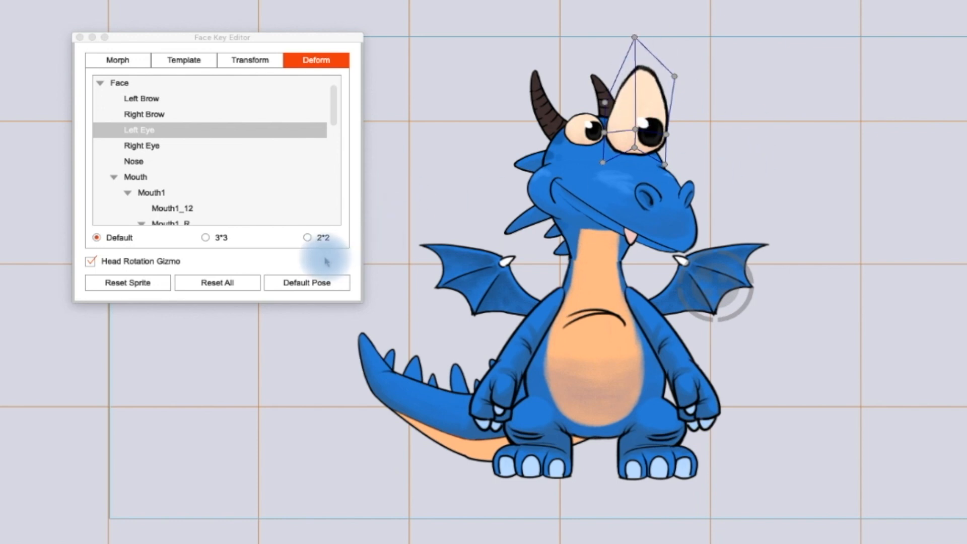
pyautogui.click(206, 239)
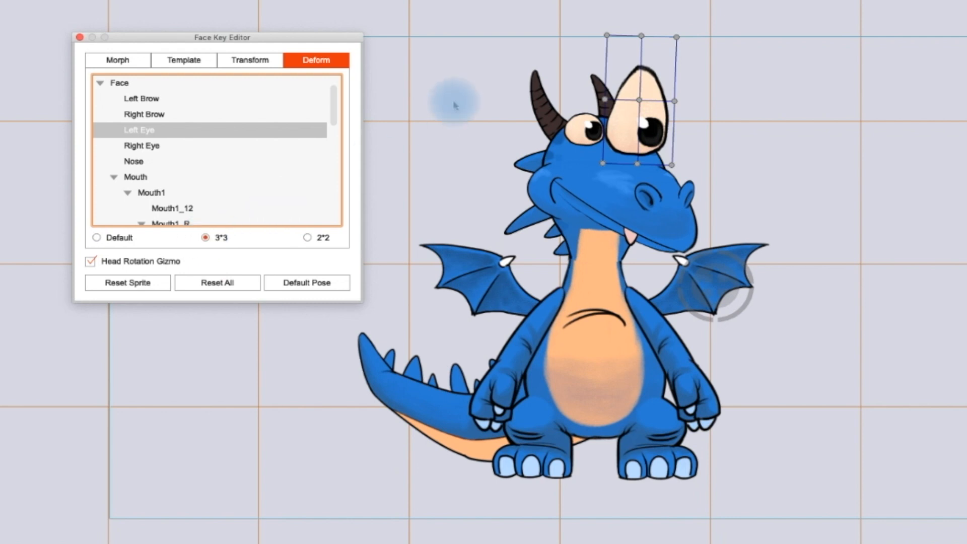
pyautogui.moveTo(603, 104); pyautogui.dragTo(551, 94)
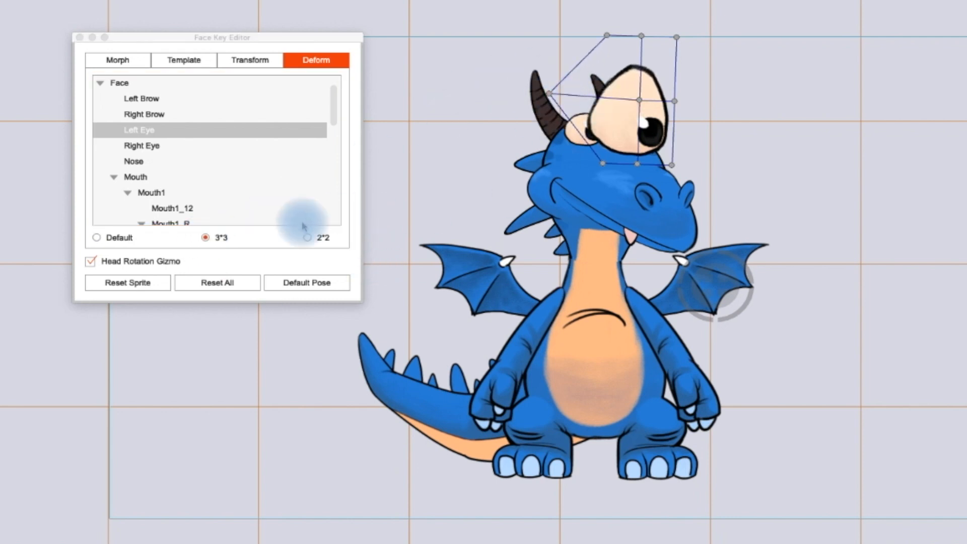
pyautogui.click(307, 239)
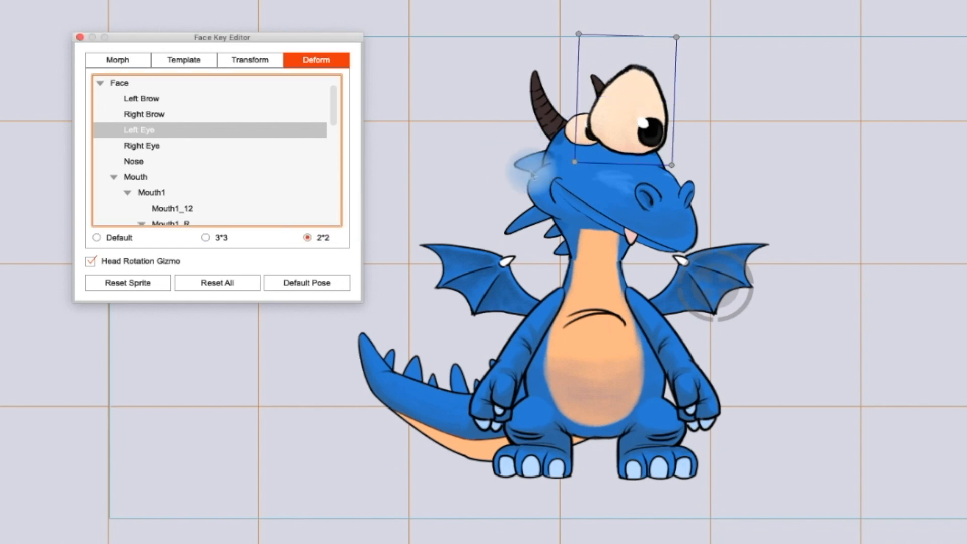
pyautogui.moveTo(575, 163); pyautogui.dragTo(630, 188)
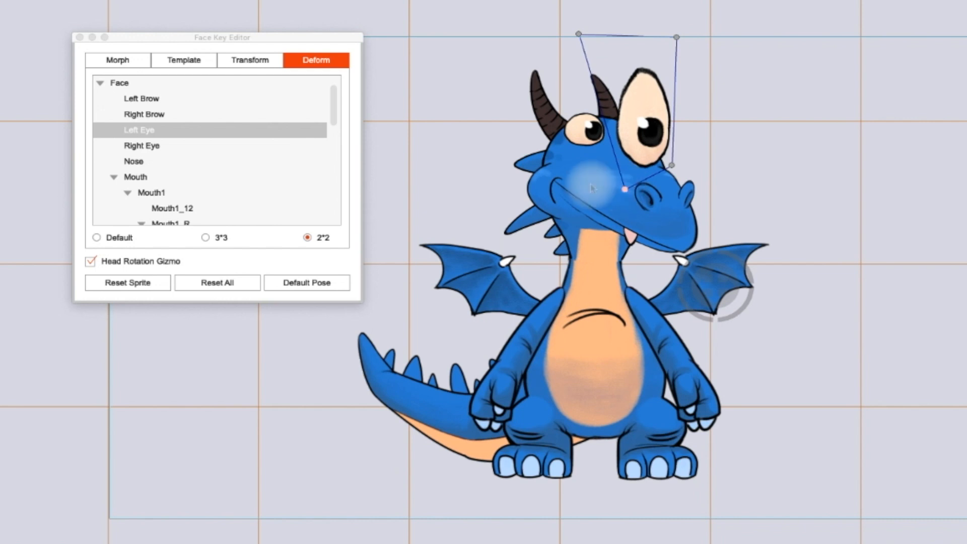
# Turn the dragon's head slightly back toward the front and up with the Head Rotation Gizmo, then close the Face Key Editor
pyautogui.click(113, 59)
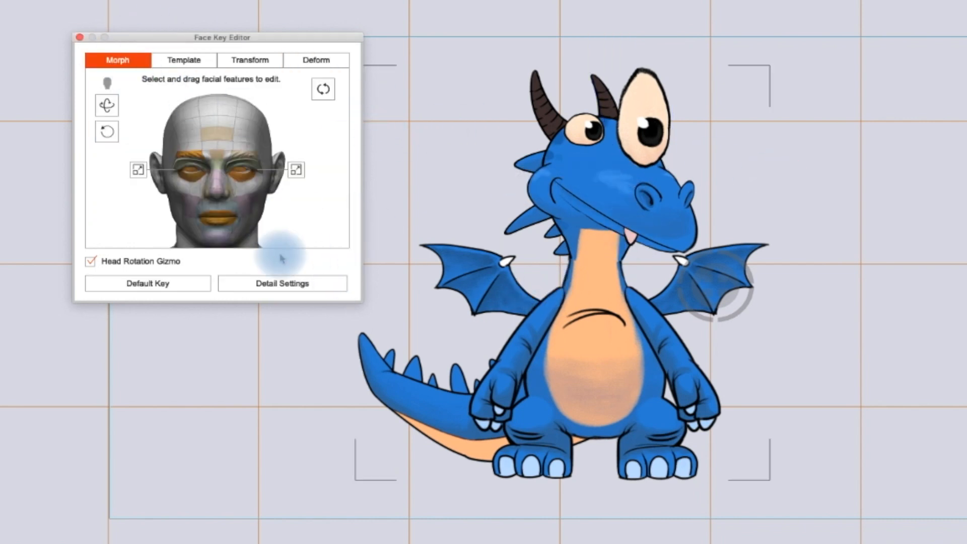
pyautogui.moveTo(718, 287); pyautogui.dragTo(687, 255)
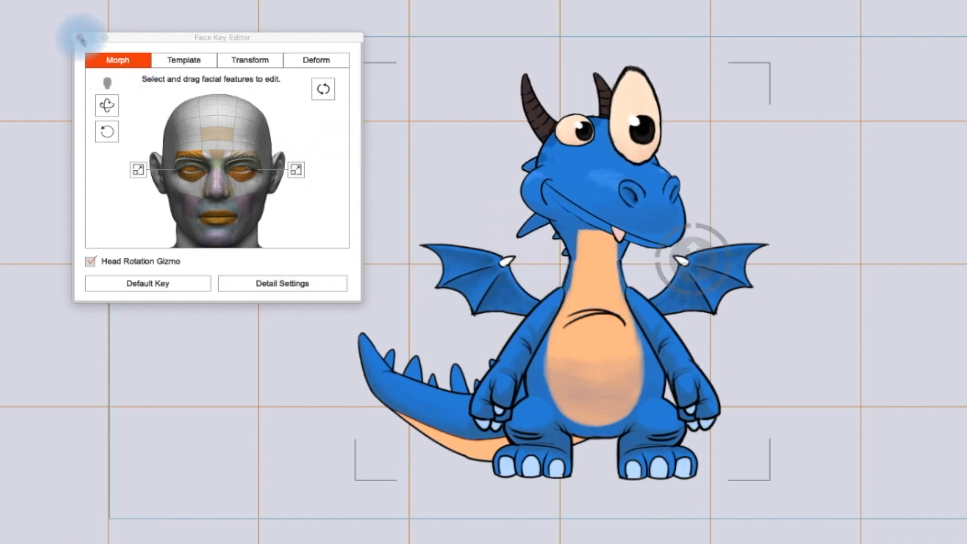
pyautogui.click(79, 38)
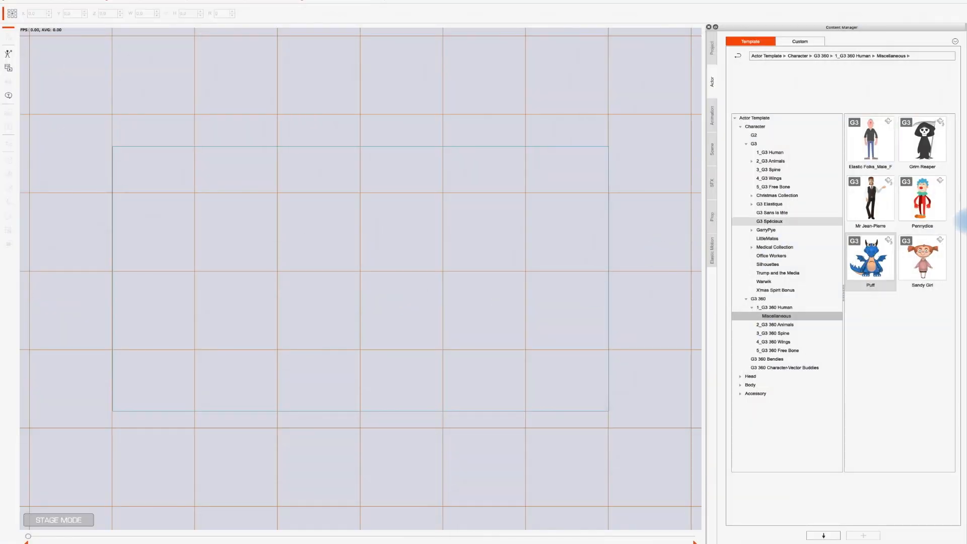
# Add the Sandy Girl character to the stage, scale it to about 170% and place it at about X 14, Y -69
pyautogui.moveTo(923, 255); pyautogui.dragTo(400, 255)
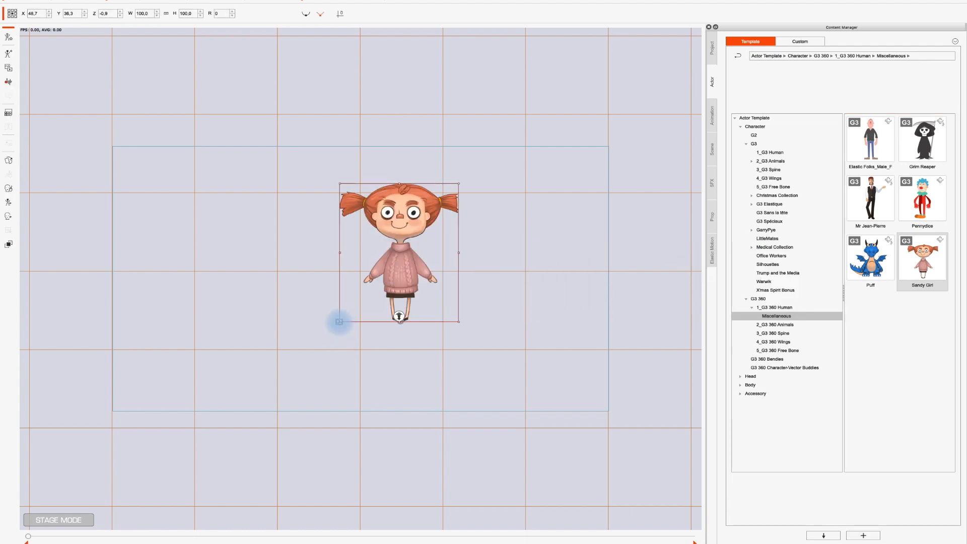
pyautogui.moveTo(327, 332); pyautogui.dragTo(278, 368)
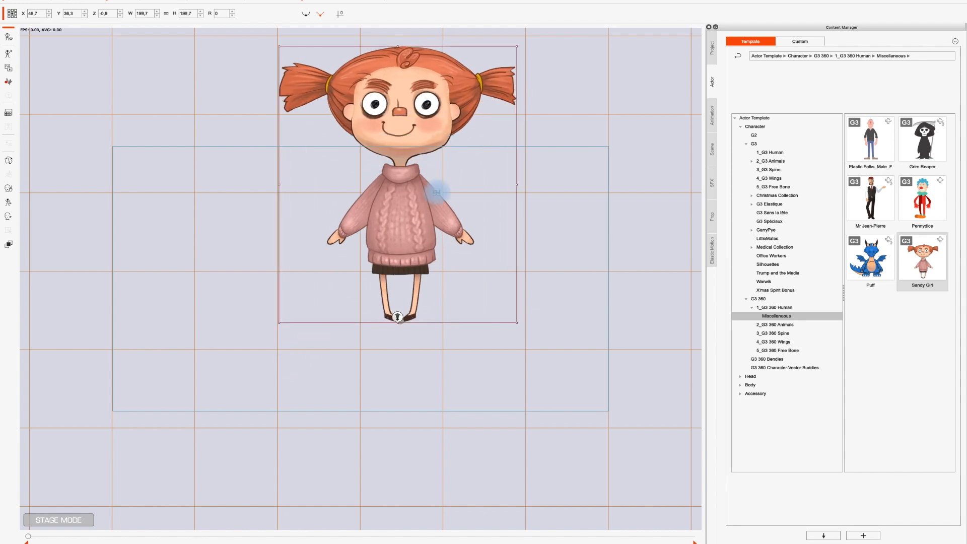
pyautogui.moveTo(408, 208); pyautogui.dragTo(382, 291)
pyautogui.moveTo(490, 138); pyautogui.dragTo(467, 169)
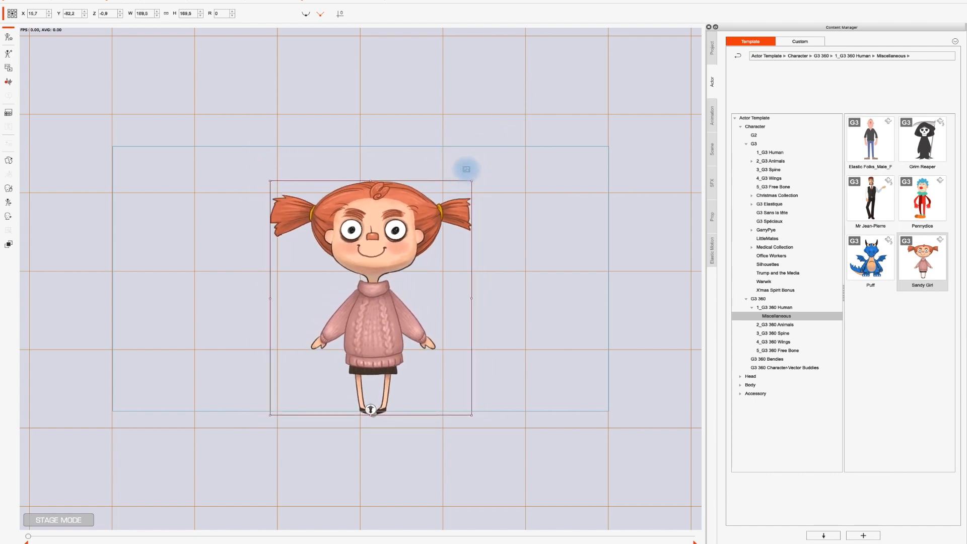
pyautogui.moveTo(380, 247); pyautogui.dragTo(379, 237)
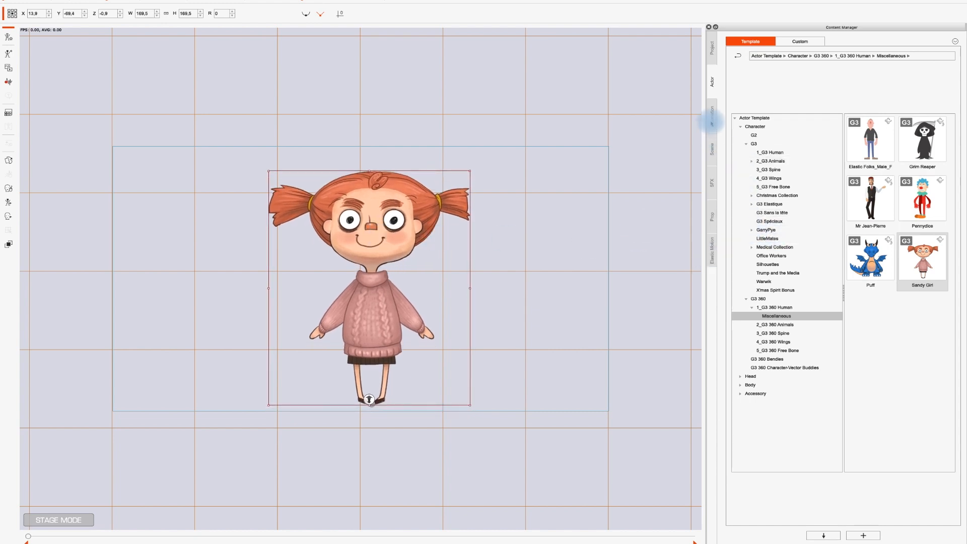
# Apply the Dance(1S) motion from the G3 HUMAINS, FEMMES 360, Front animation templates to Sandy Girl
pyautogui.click(712, 120)
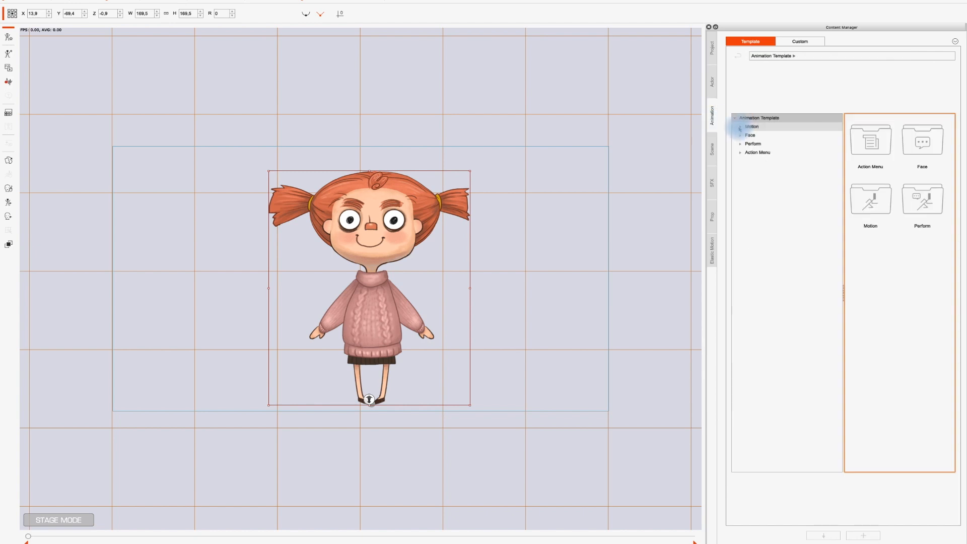
pyautogui.click(740, 128)
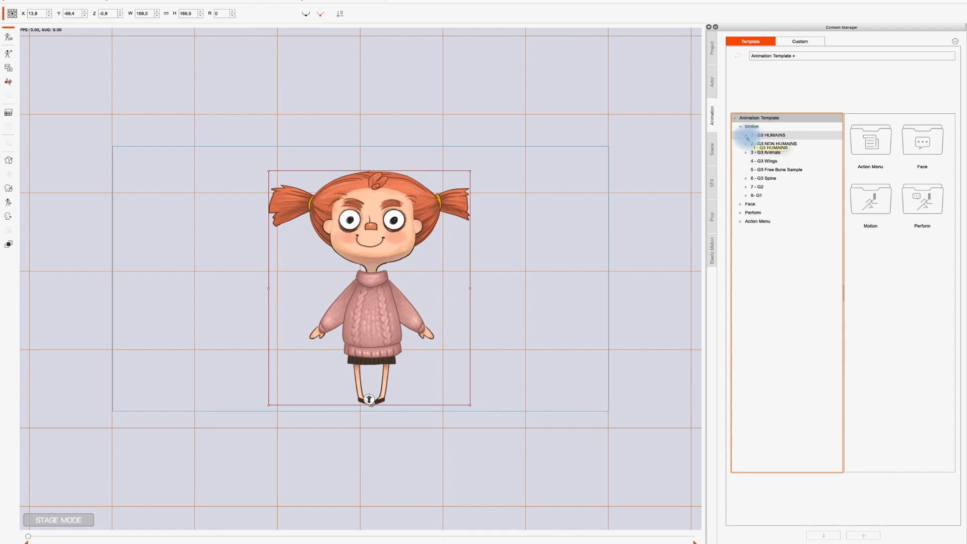
pyautogui.click(746, 136)
pyautogui.click(752, 161)
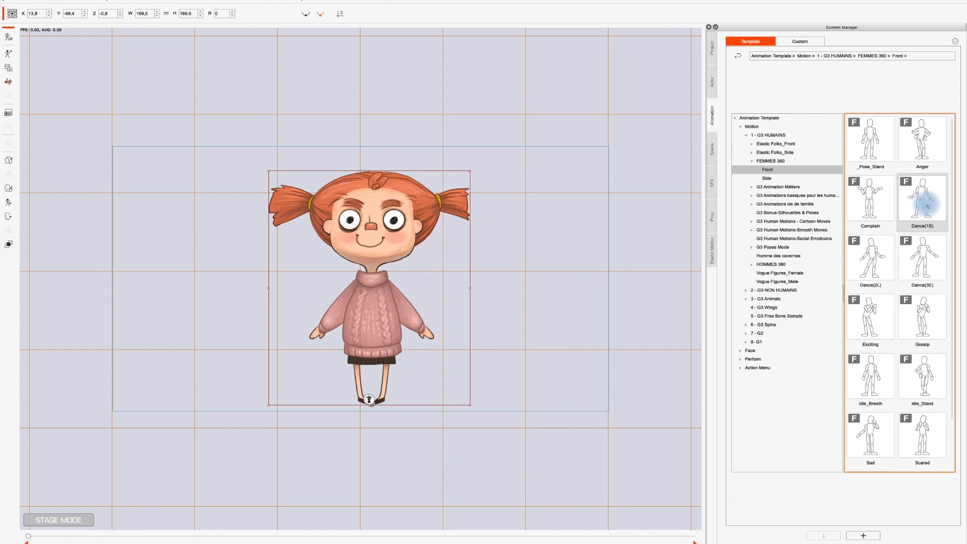
pyautogui.moveTo(632, 279); pyautogui.dragTo(396, 322)
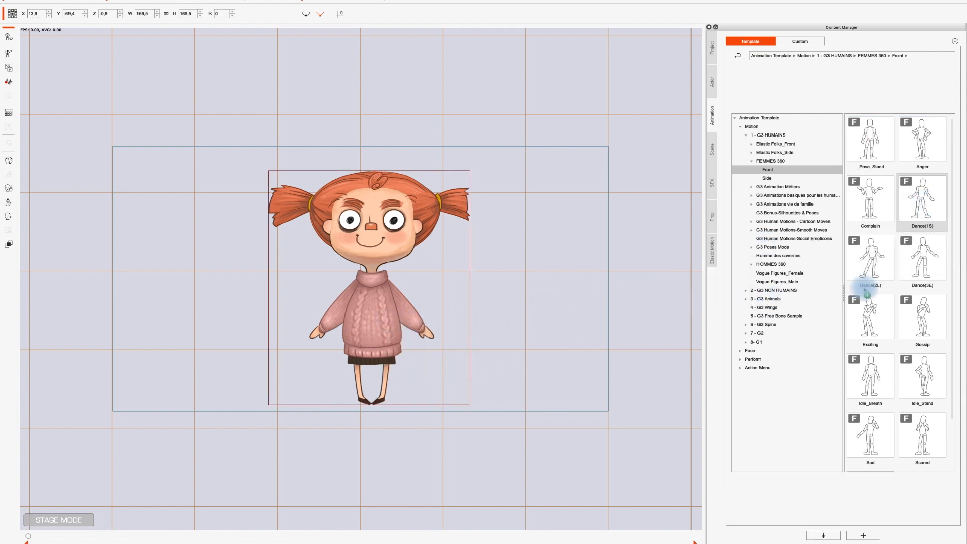
# Append the Dance(2L) and Dance(3E) motions to Sandy Girl's dance sequence
pyautogui.moveTo(874, 288); pyautogui.dragTo(376, 303)
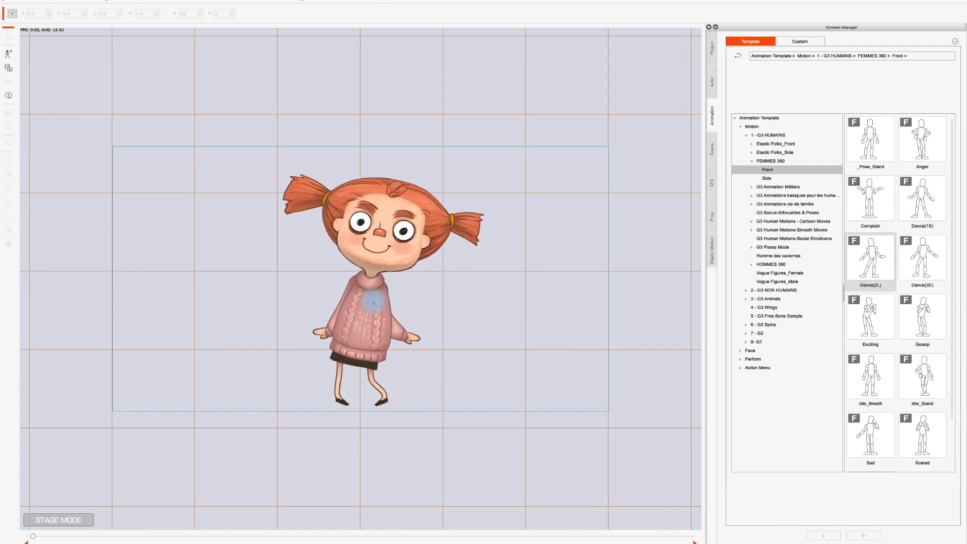
pyautogui.click(373, 301)
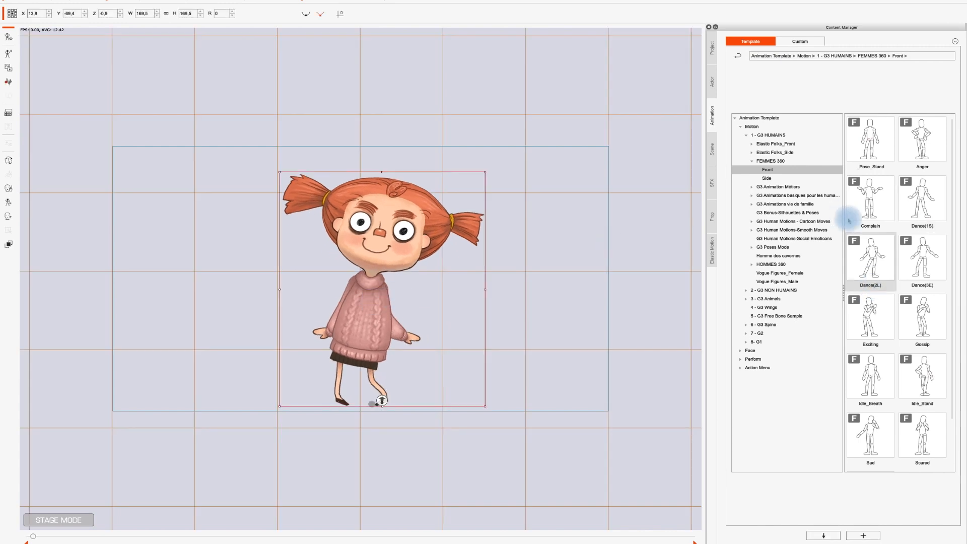
pyautogui.doubleClick(875, 265)
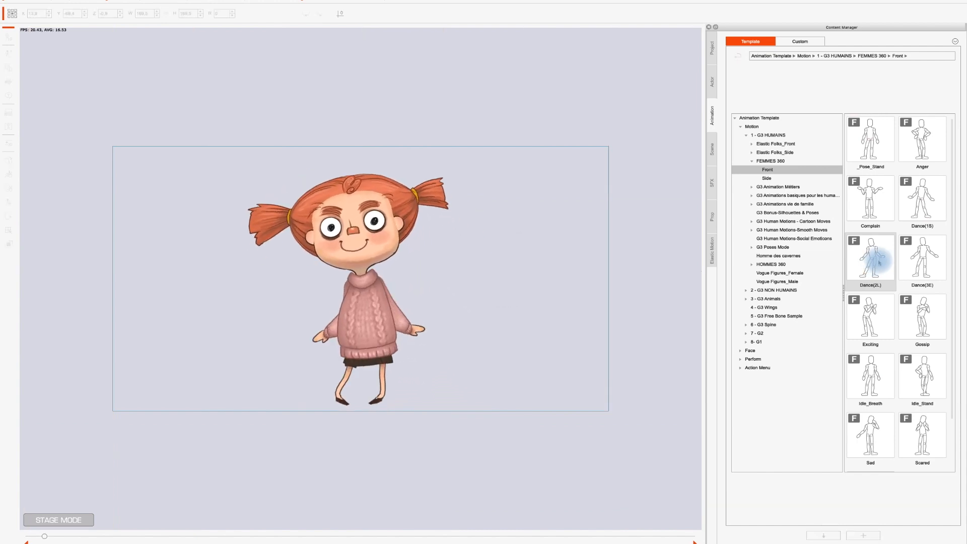
pyautogui.click(931, 266)
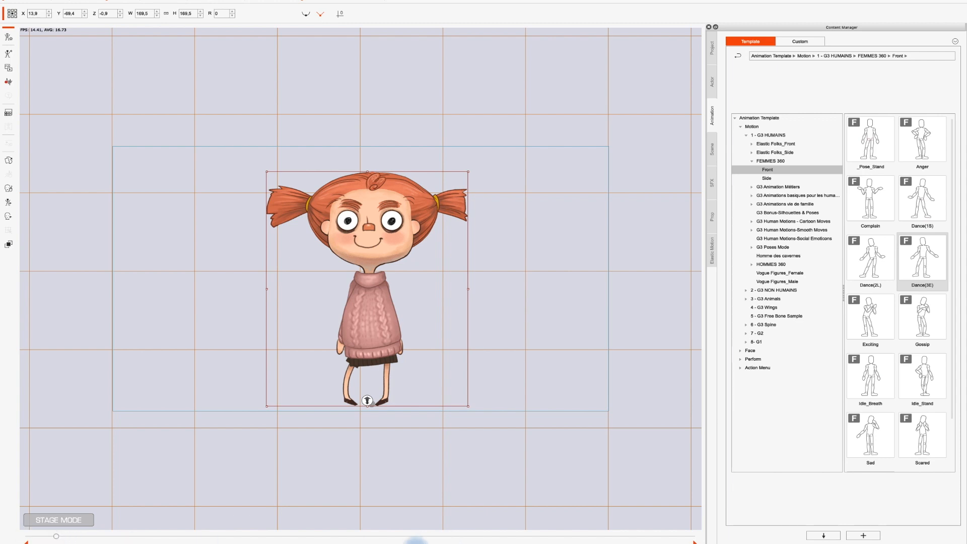
# Open the Timeline, show Sandy Girl's Transform and Motion tracks, and move the playhead to frame 15 within Dance(1S)
pyautogui.click(418, 543)
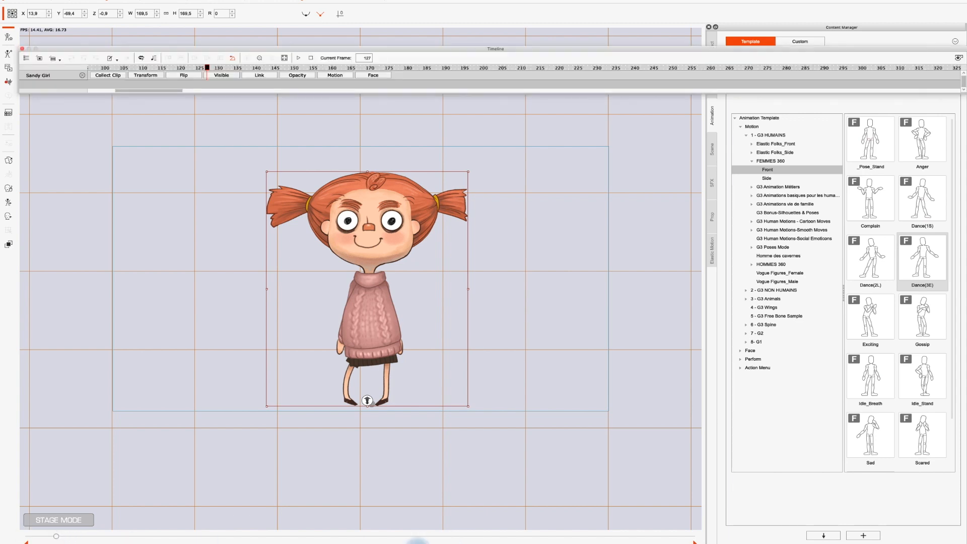
pyautogui.click(115, 75)
pyautogui.click(146, 76)
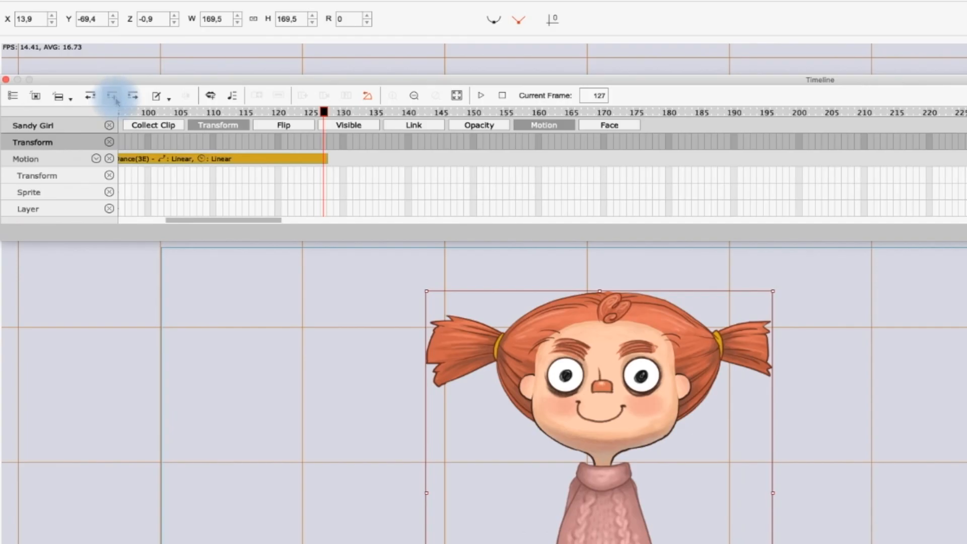
pyautogui.moveTo(222, 220); pyautogui.dragTo(107, 222)
pyautogui.click(200, 124)
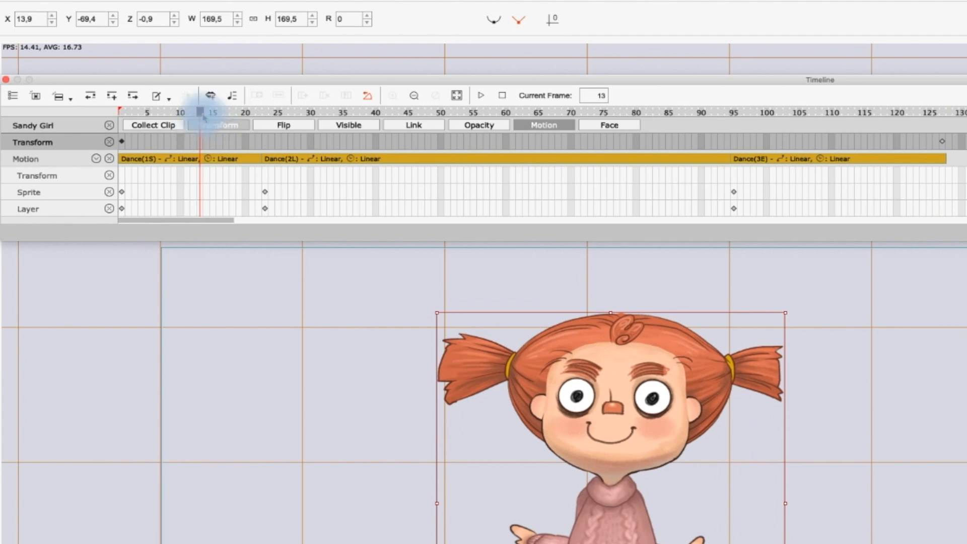
pyautogui.moveTo(200, 112); pyautogui.dragTo(212, 112)
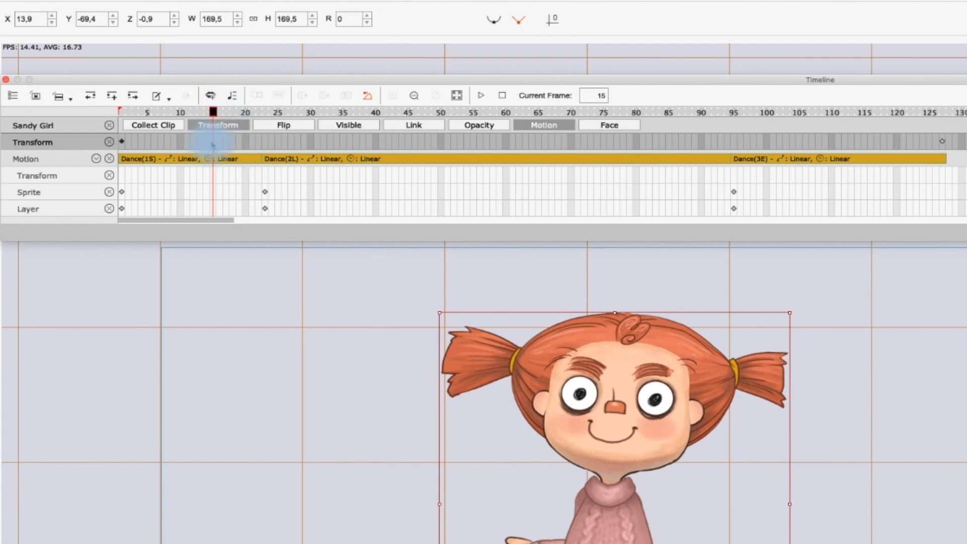
# Add keys at frame 15 on Sandy Girl's Motion Transform track and main Transform track, and close the Timeline
pyautogui.click(69, 176)
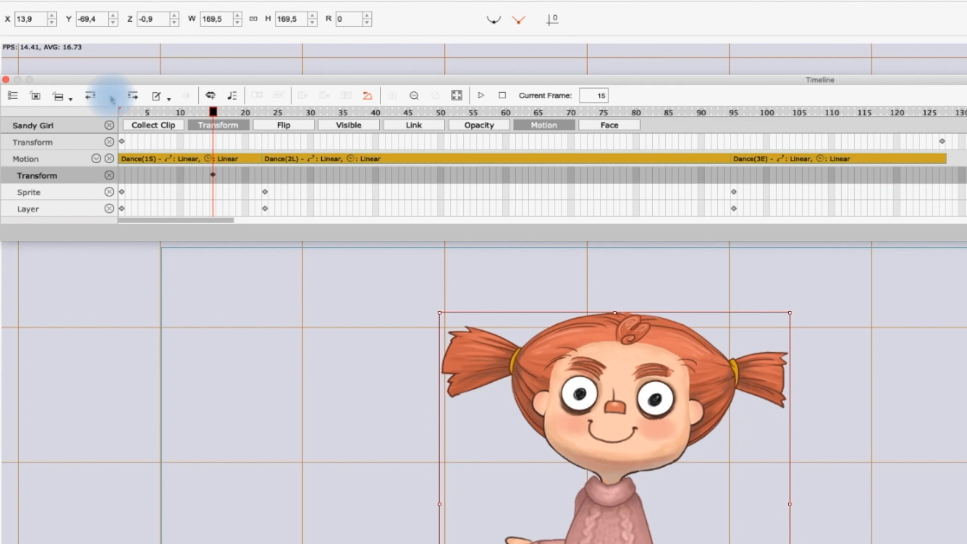
pyautogui.click(74, 147)
pyautogui.click(153, 126)
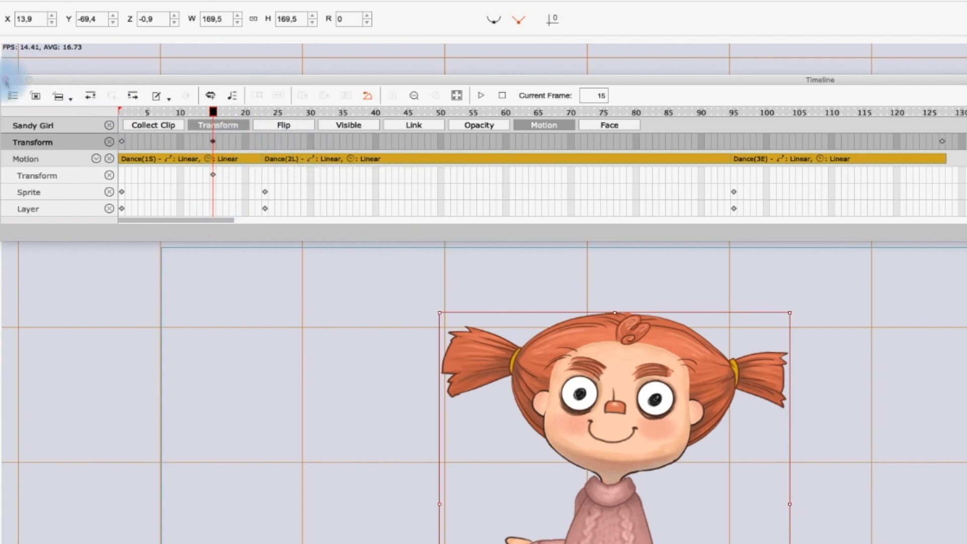
pyautogui.click(6, 80)
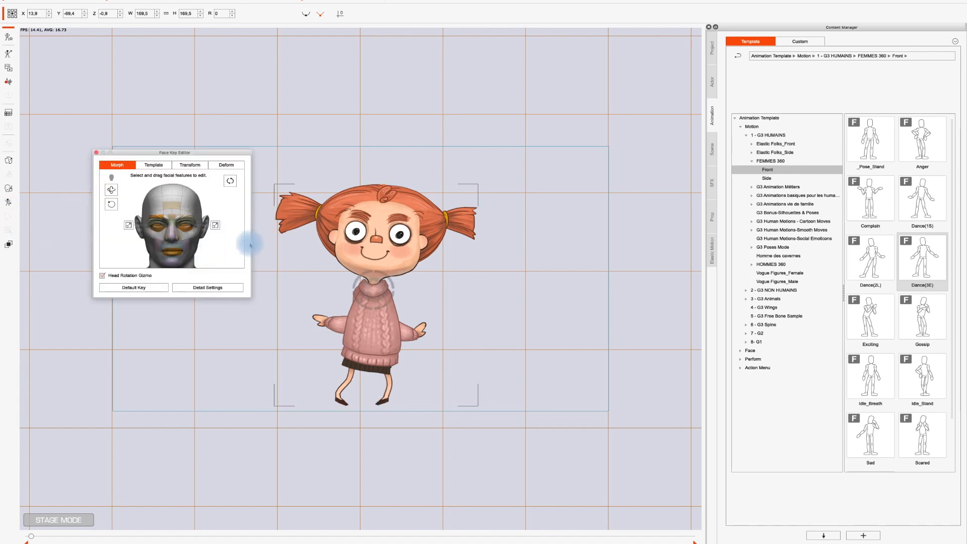
# Turn Sandy Girl's head sideways and tilt it upward with the Head Rotation Gizmo in the Face Key Editor, and switch the gizmo off
pyautogui.moveTo(382, 290); pyautogui.dragTo(331, 286)
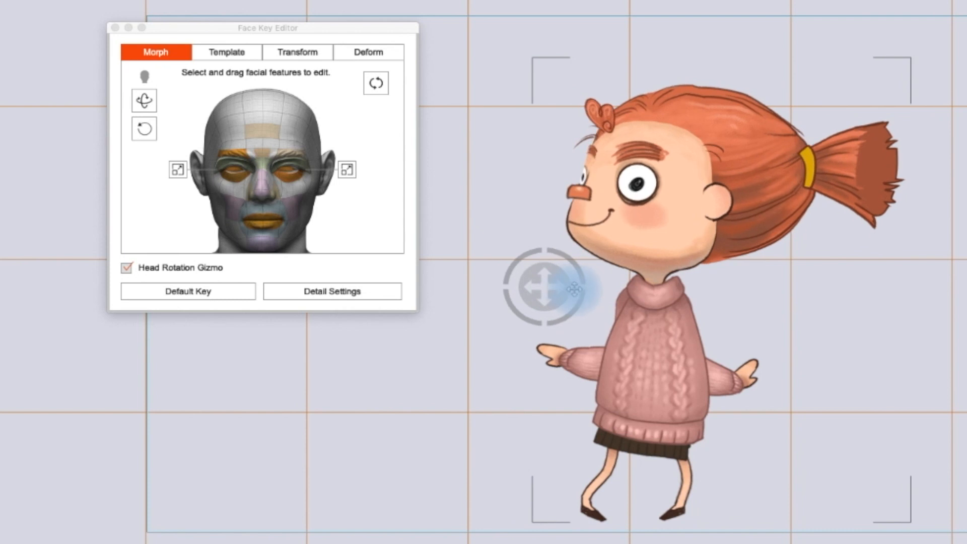
pyautogui.moveTo(574, 289); pyautogui.dragTo(579, 248)
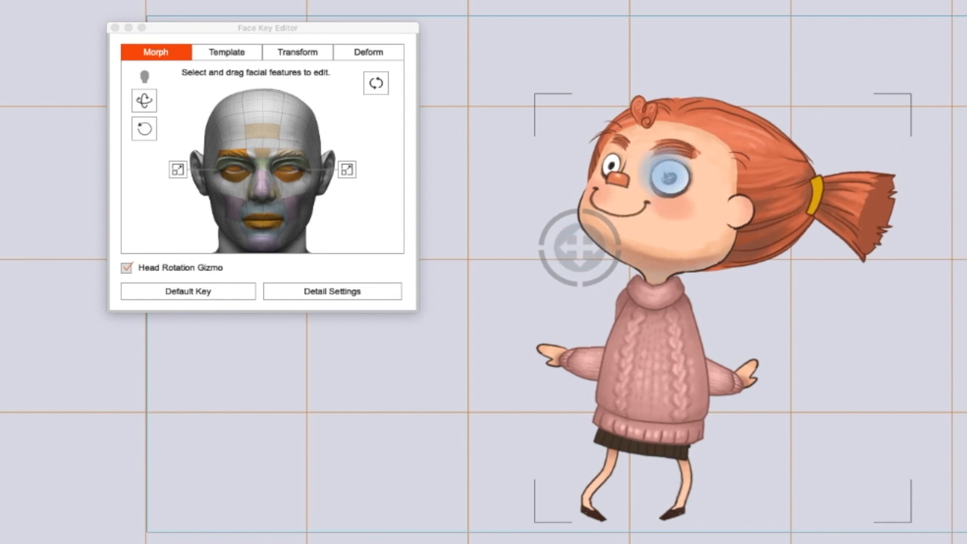
pyautogui.click(127, 267)
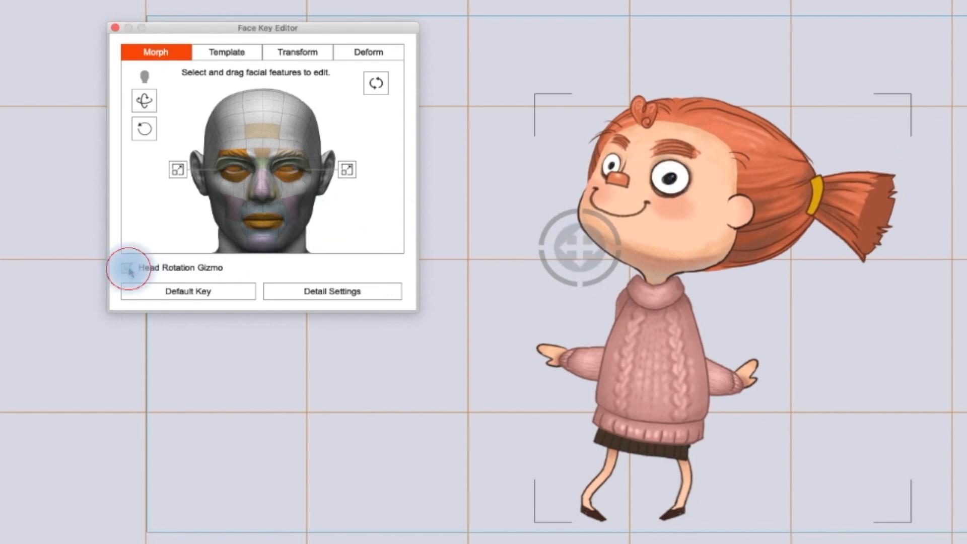
# Shift Sandy Girl's pupils sideways in Morph mode toward the direction her head faces, and play the dance onward
pyautogui.click(663, 191)
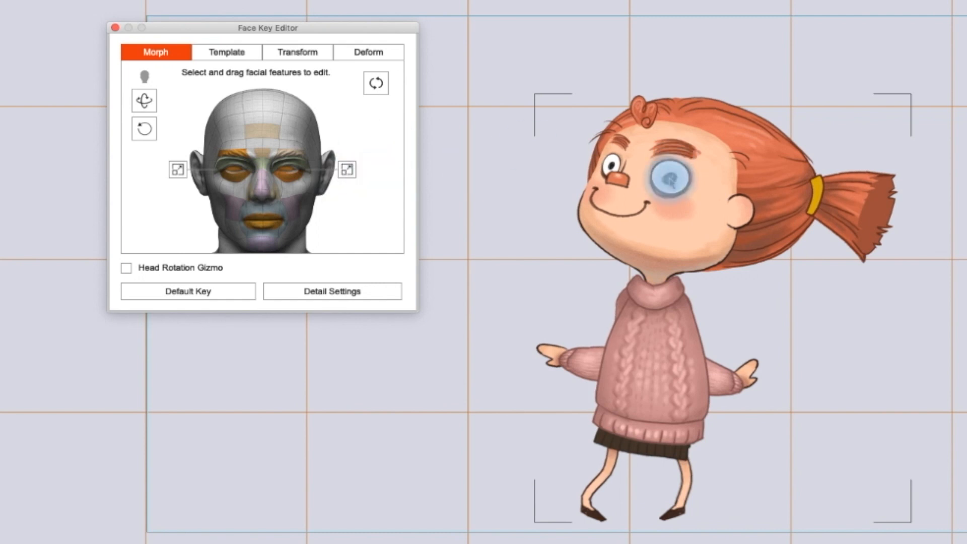
pyautogui.click(670, 180)
pyautogui.moveTo(352, 204); pyautogui.dragTo(257, 81)
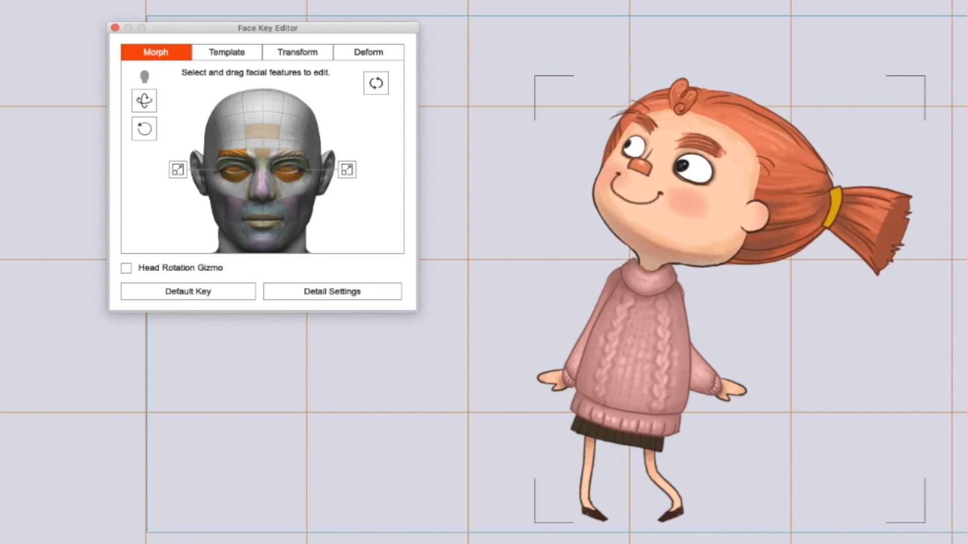
pyautogui.press('space')
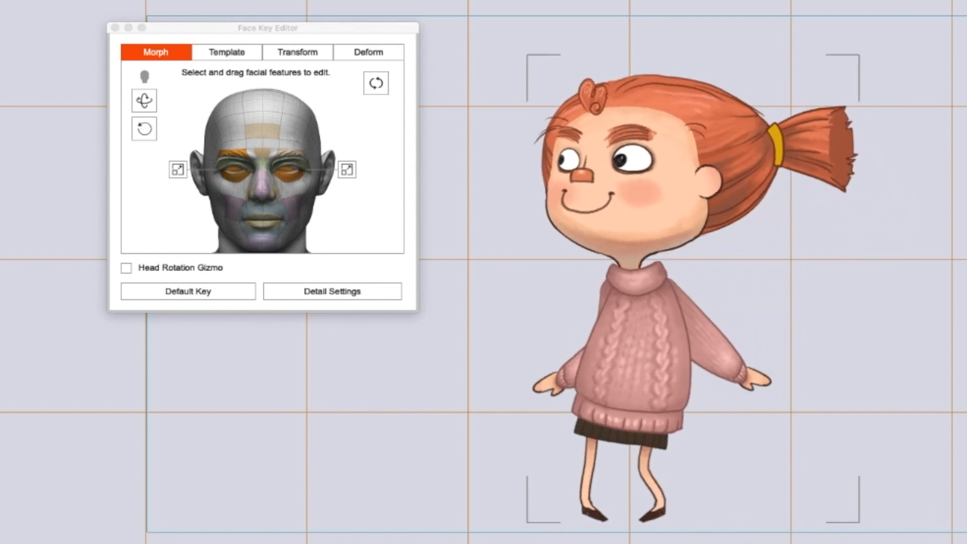
# Re-enable the Head Rotation Gizmo, turn Sandy Girl's head to the opposite side and downward, and switch the gizmo off
pyautogui.click(128, 270)
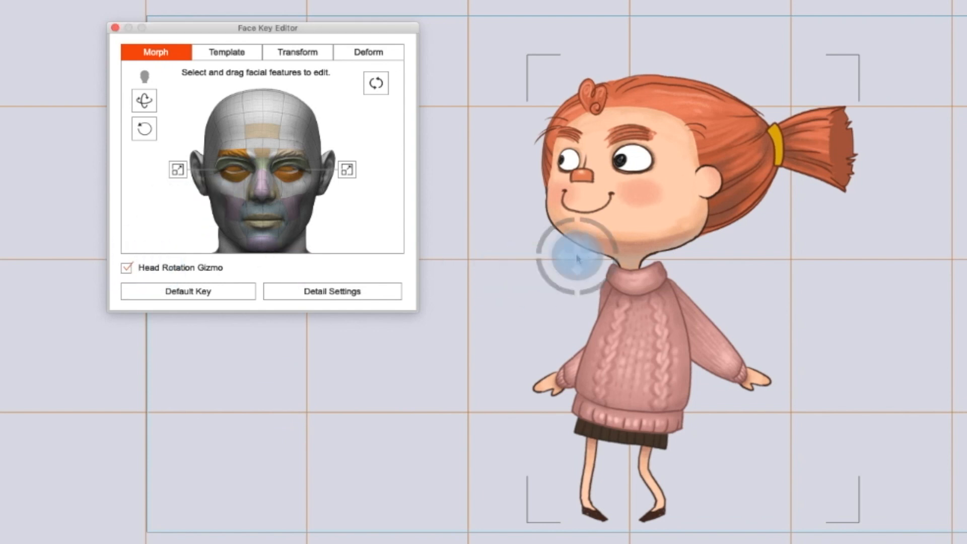
pyautogui.moveTo(565, 259); pyautogui.dragTo(689, 409)
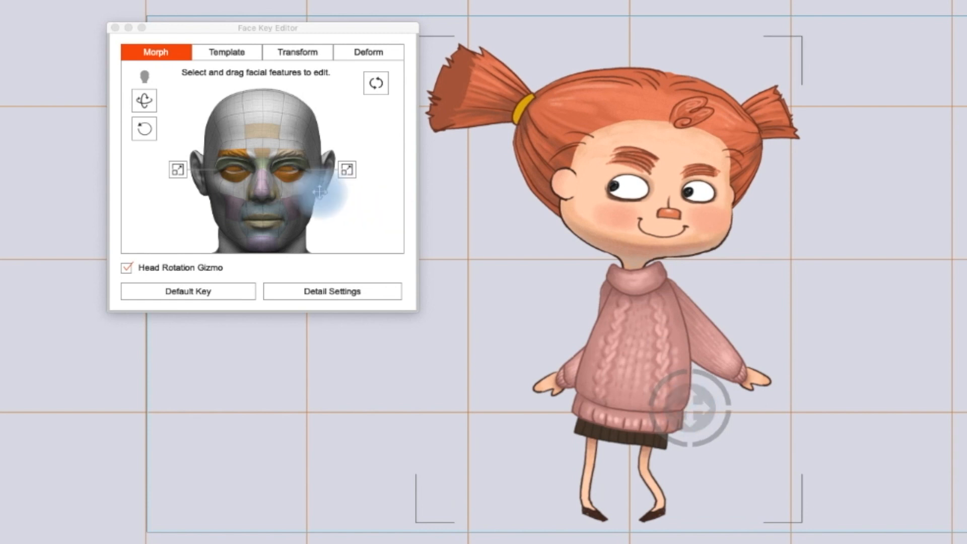
pyautogui.click(129, 269)
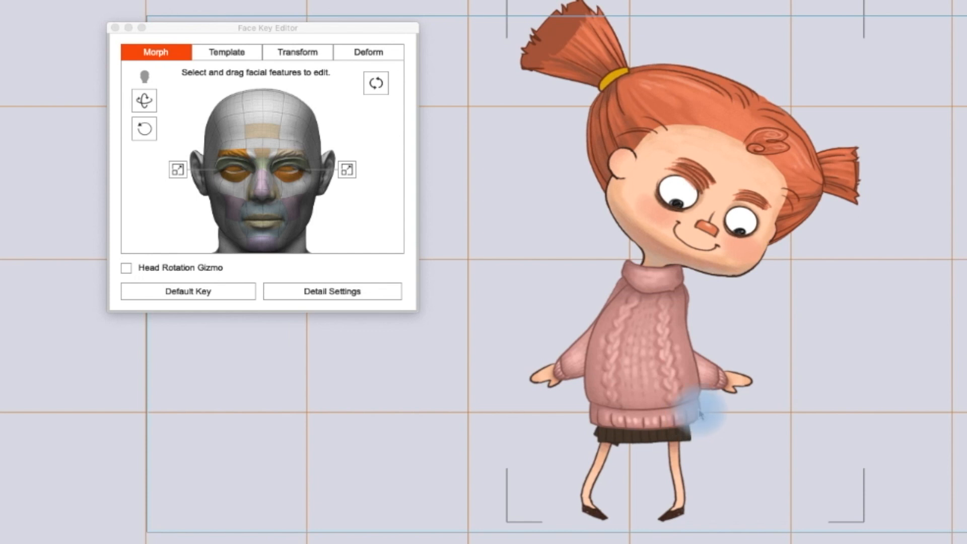
# Level Sandy Girl's sideways head tilt with the Head Rotation Gizmo re-enabled, and disable the gizmo again
pyautogui.click(126, 269)
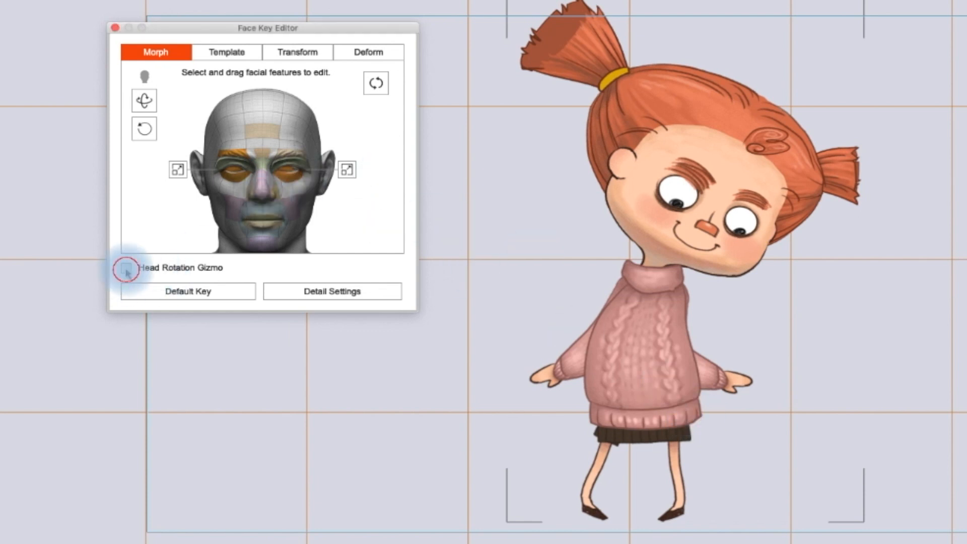
pyautogui.moveTo(664, 358); pyautogui.dragTo(639, 377)
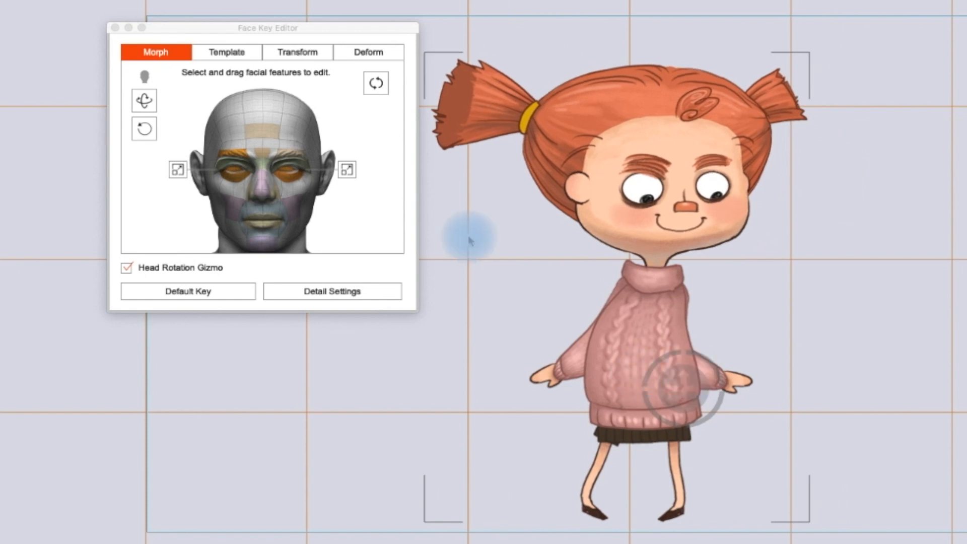
pyautogui.click(126, 267)
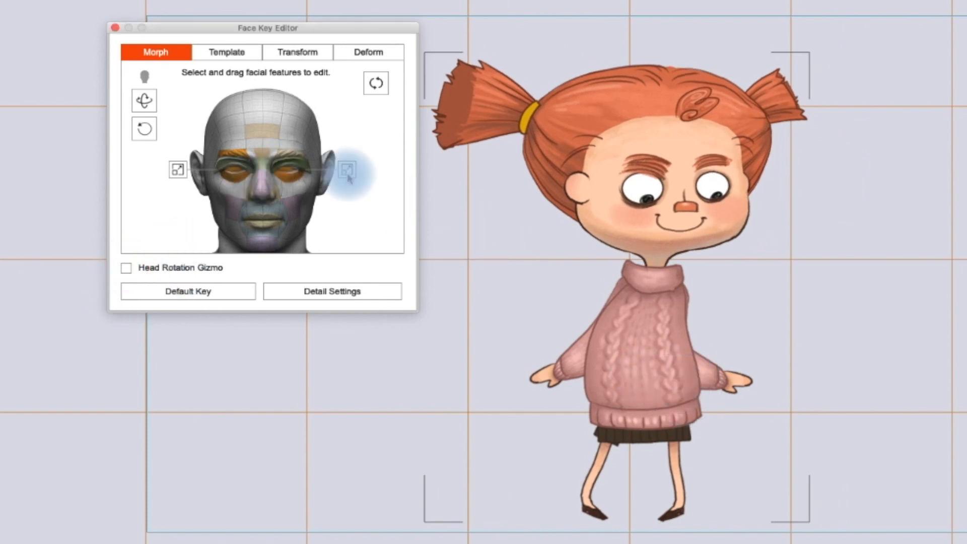
# Raise Sandy Girl's pupils, shift them sideways, and lower them again in Morph mode while advancing through the dance
pyautogui.moveTo(329, 231); pyautogui.dragTo(347, 4)
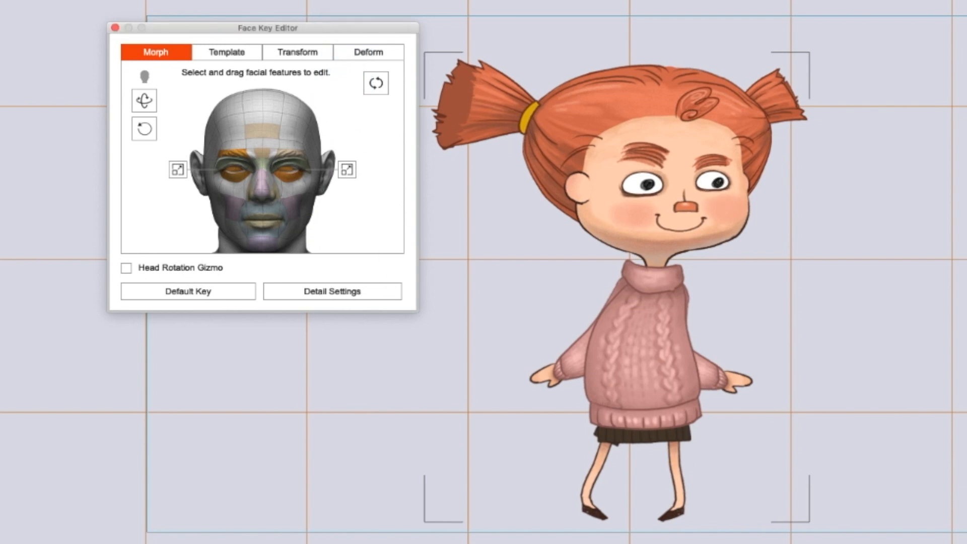
pyautogui.press('space')
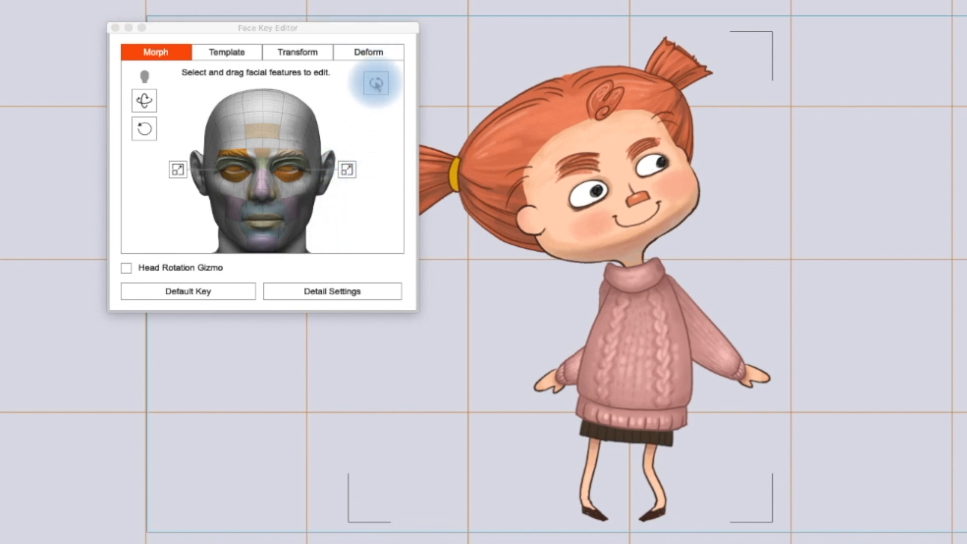
pyautogui.click(342, 201)
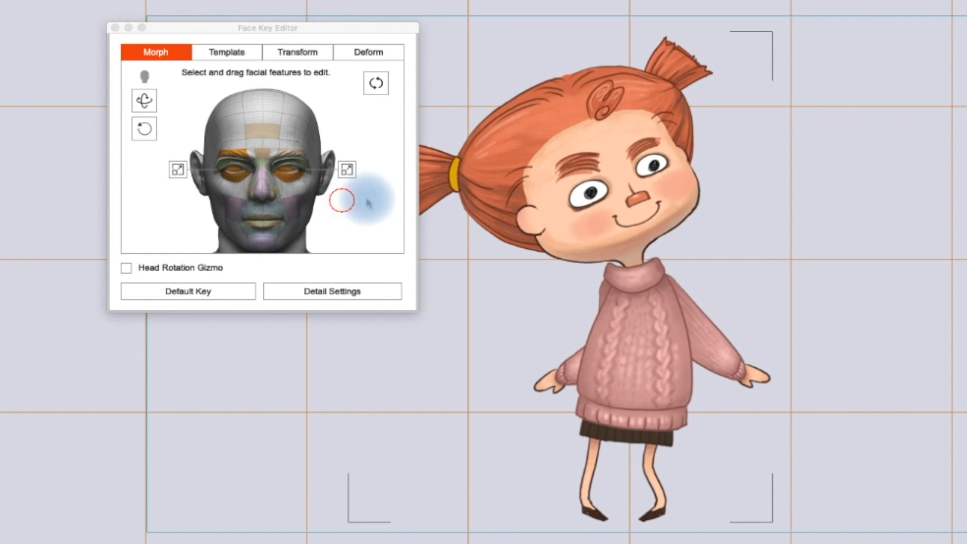
pyautogui.click(325, 208)
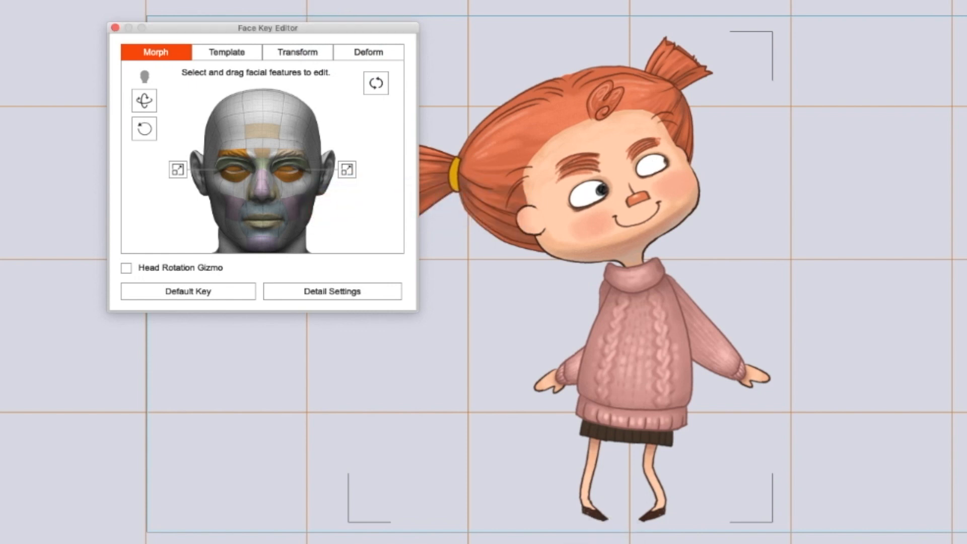
pyautogui.press('space')
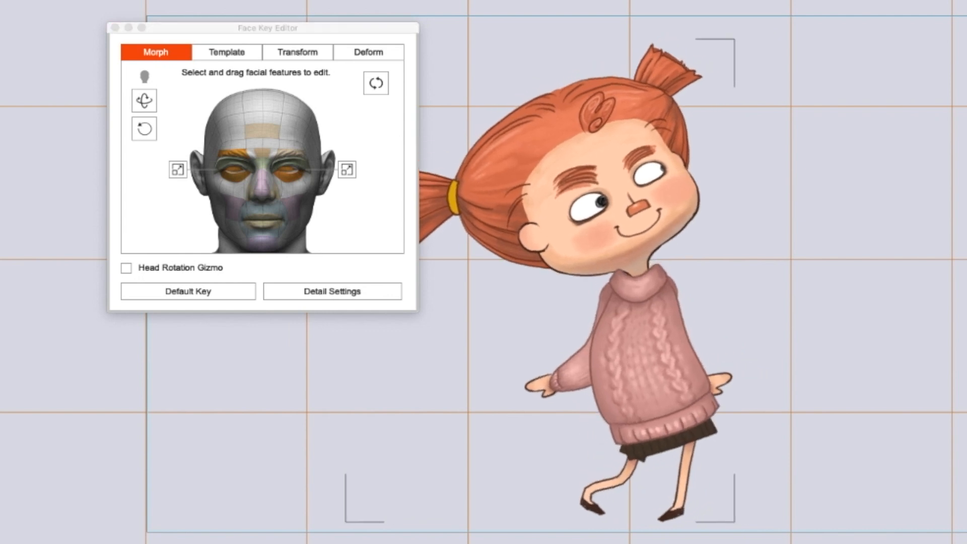
pyautogui.moveTo(346, 222); pyautogui.dragTo(110, 304)
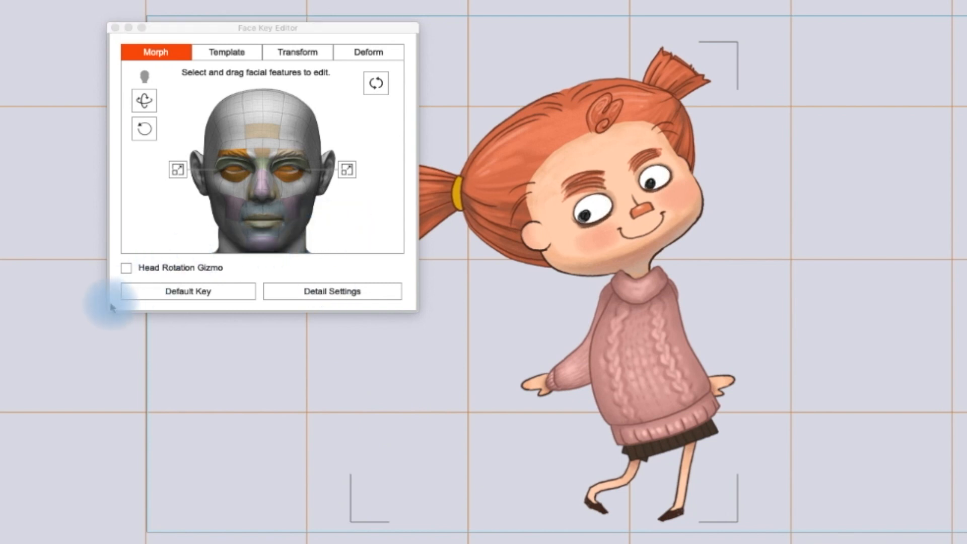
# Re-enable the Head Rotation Gizmo and swing Sandy Girl's head past the front, slightly toward her other side
pyautogui.click(168, 203)
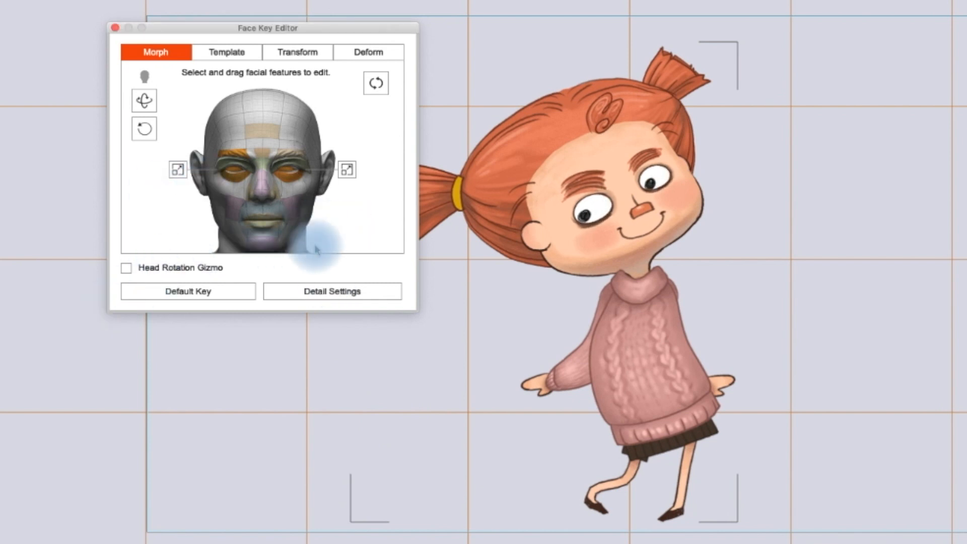
pyautogui.click(126, 267)
pyautogui.moveTo(703, 400); pyautogui.dragTo(625, 388)
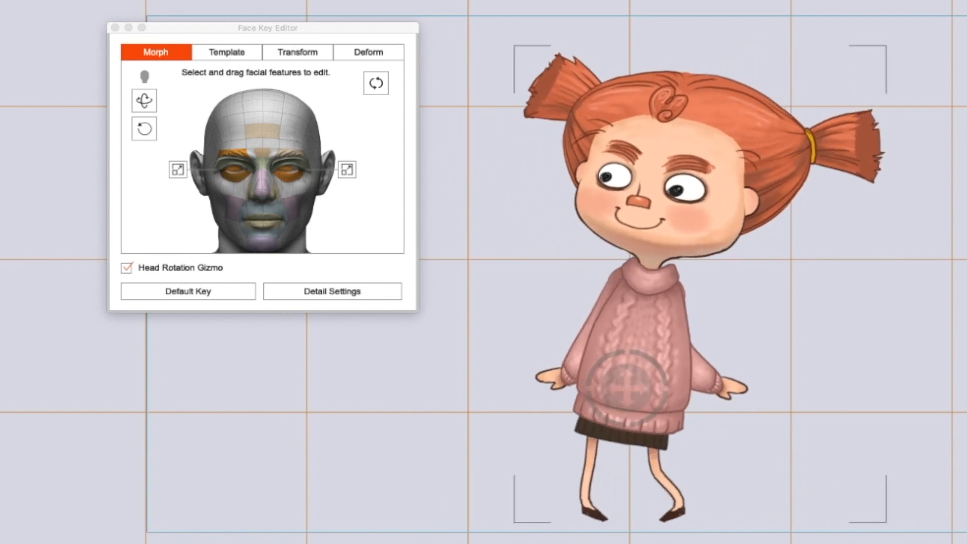
# Switch off the Head Rotation Gizmo and shift Sandy Girl's pupils in Morph mode while advancing through the dance
pyautogui.click(127, 268)
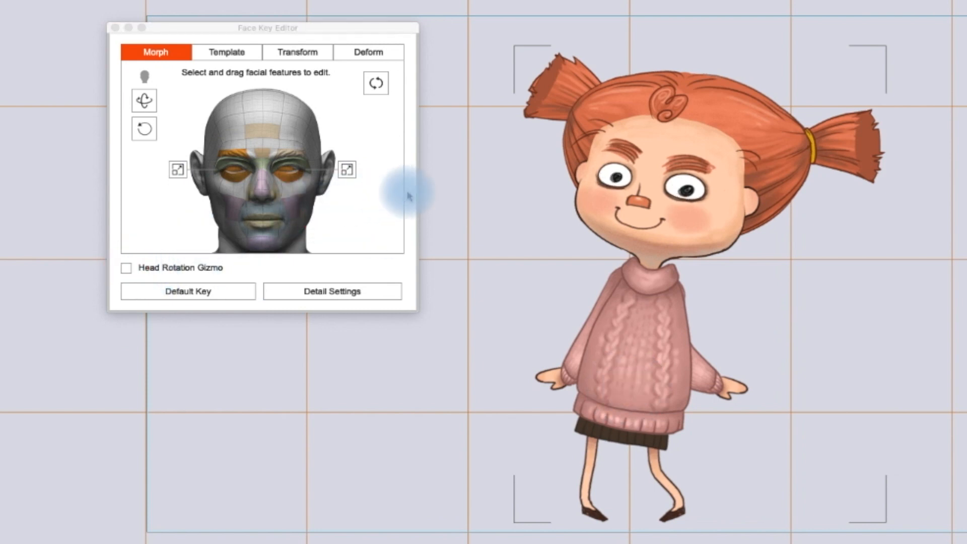
pyautogui.click(388, 161)
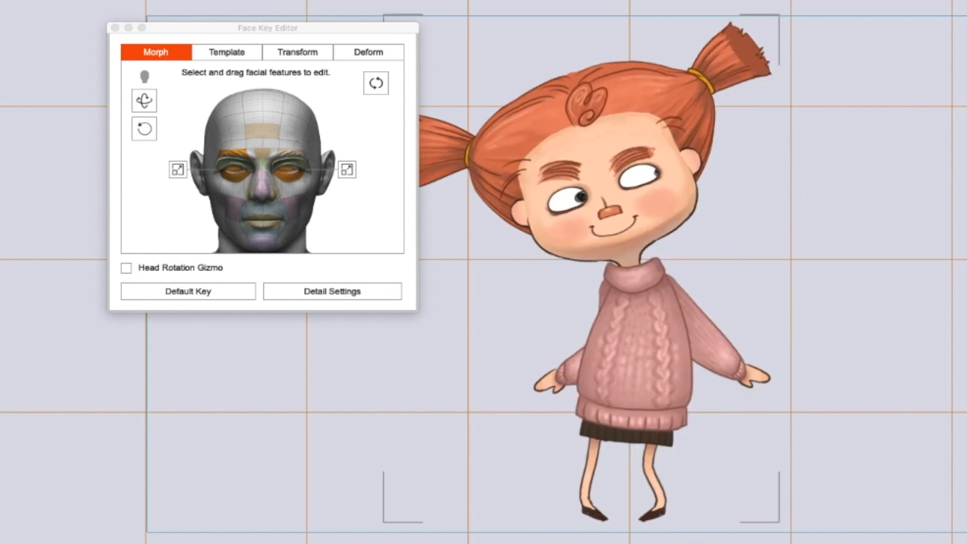
pyautogui.press('space')
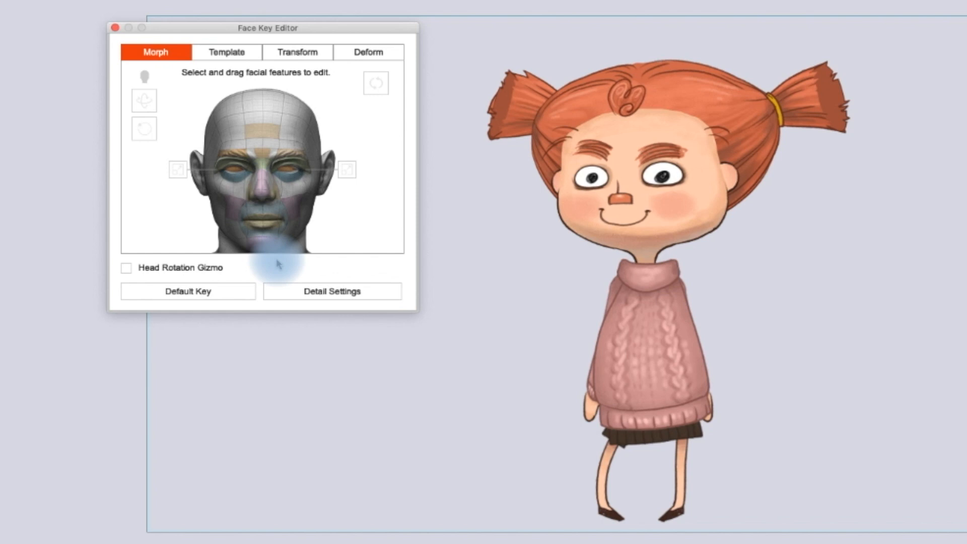
# Close the Face Key Editor and move to frame 127, at the end of the Dance(3E) clip
pyautogui.click(115, 28)
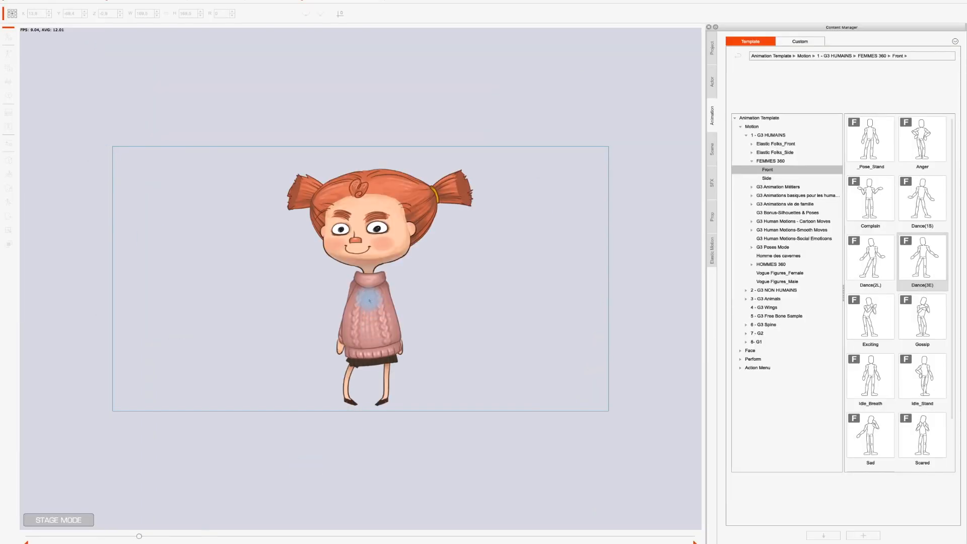
pyautogui.press('space')
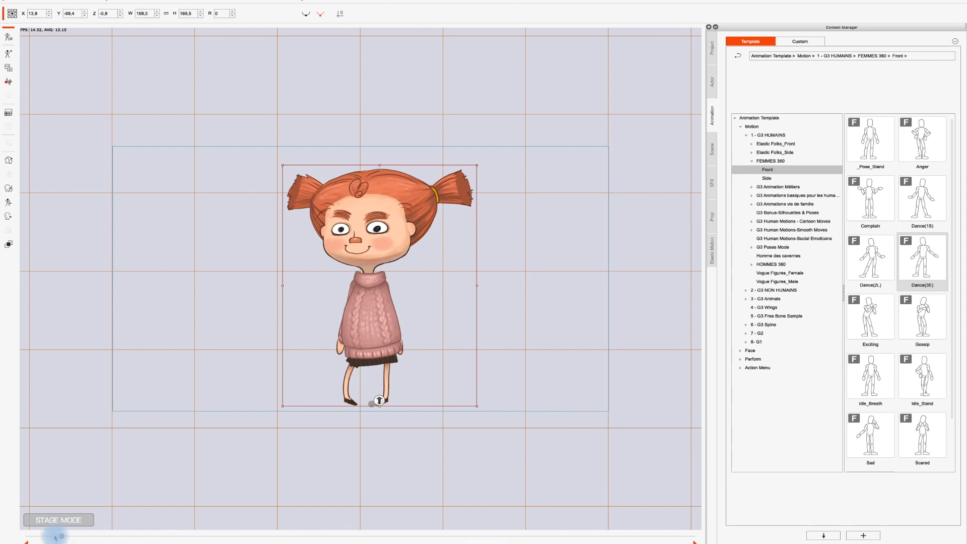
pyautogui.moveTo(42, 537); pyautogui.dragTo(36, 536)
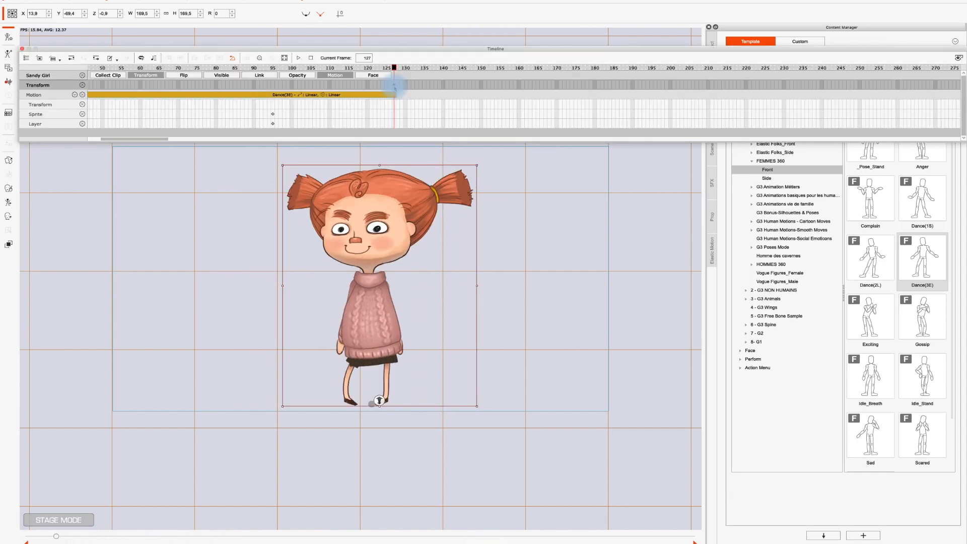
pyautogui.click(23, 48)
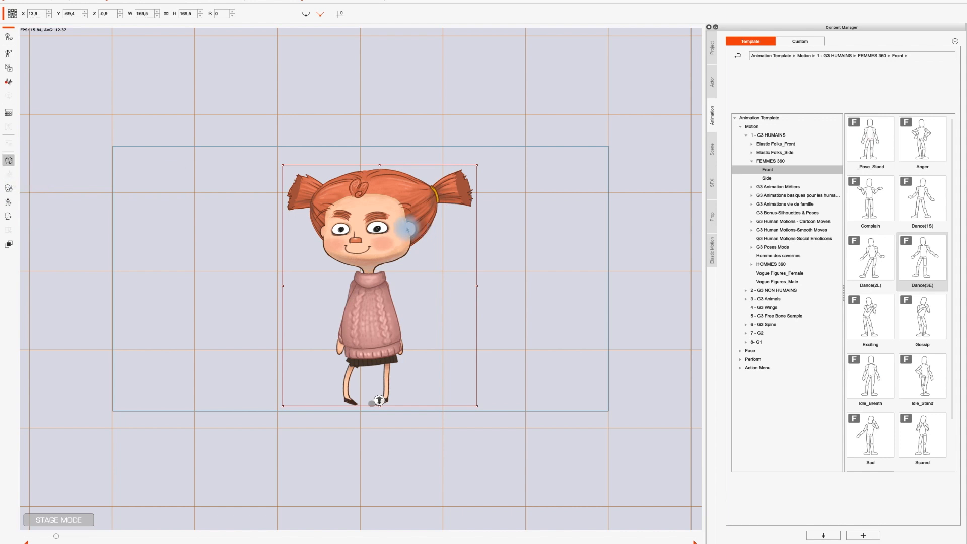
# Set Sandy Girl's left and right eyes to the SmileClose sprite in the Sprite Editor
pyautogui.click(8, 160)
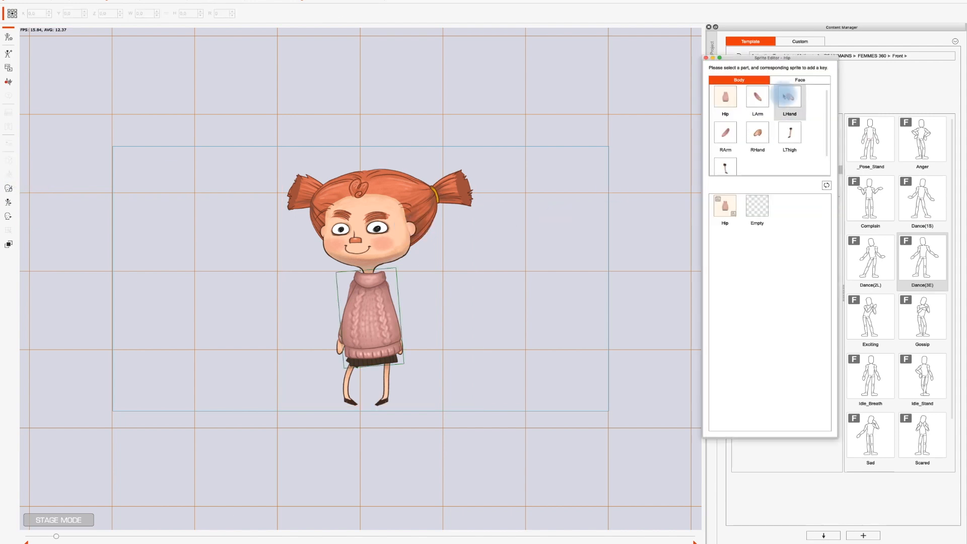
pyautogui.click(800, 80)
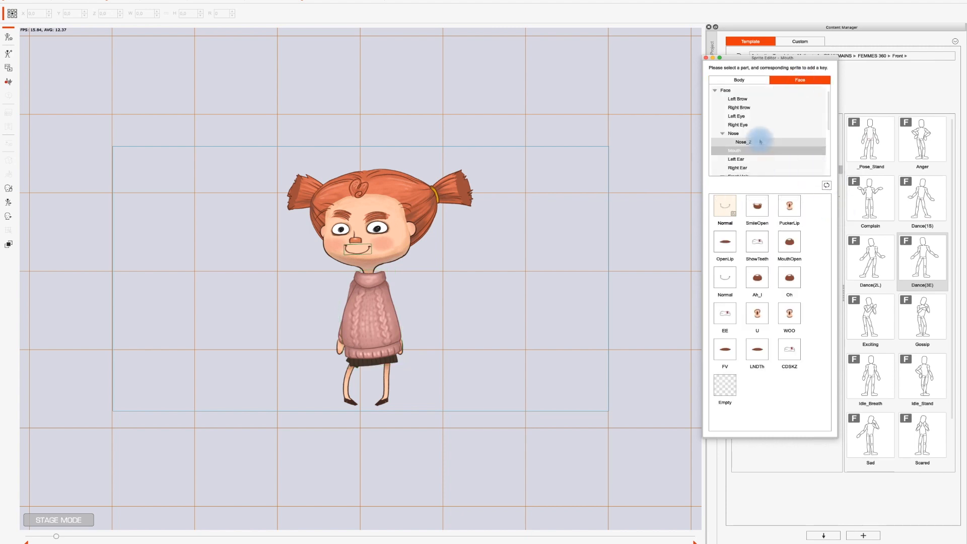
pyautogui.click(739, 116)
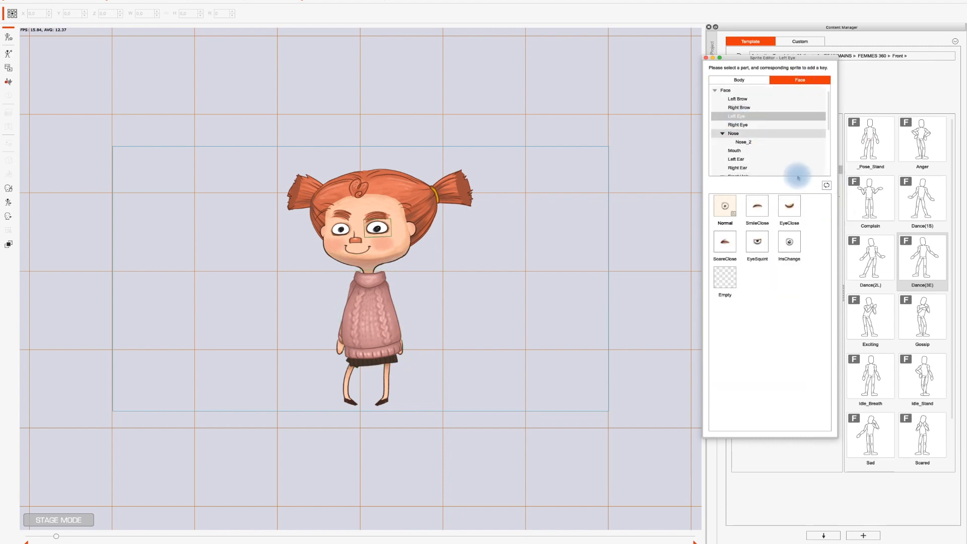
pyautogui.click(758, 209)
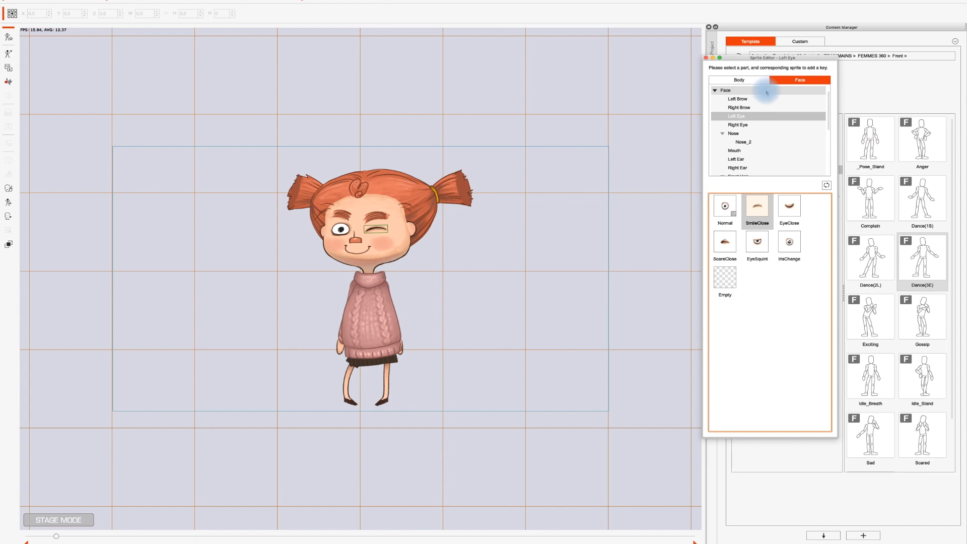
pyautogui.click(746, 124)
pyautogui.click(759, 210)
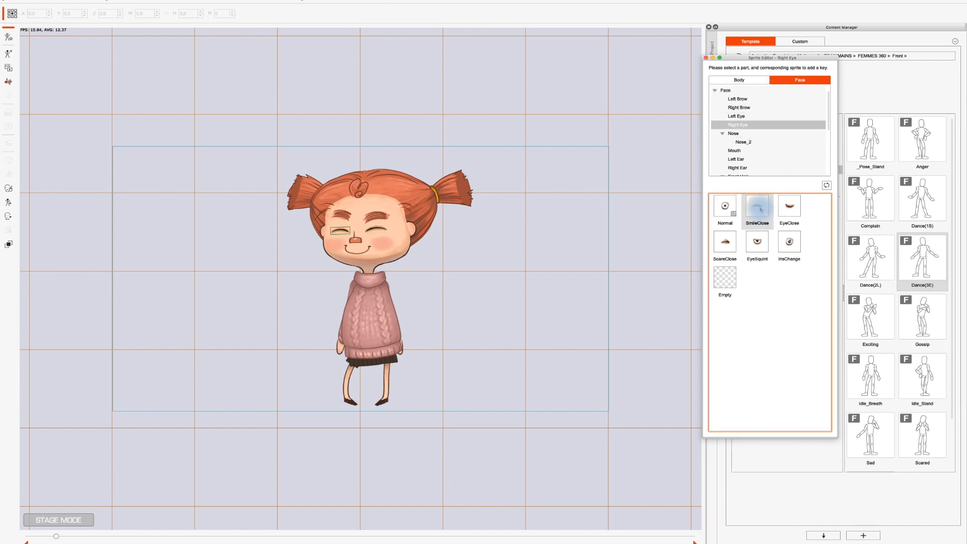
# Look over the sprites available for Sandy Girl's mouth and leave the Sprite Editor
pyautogui.click(772, 158)
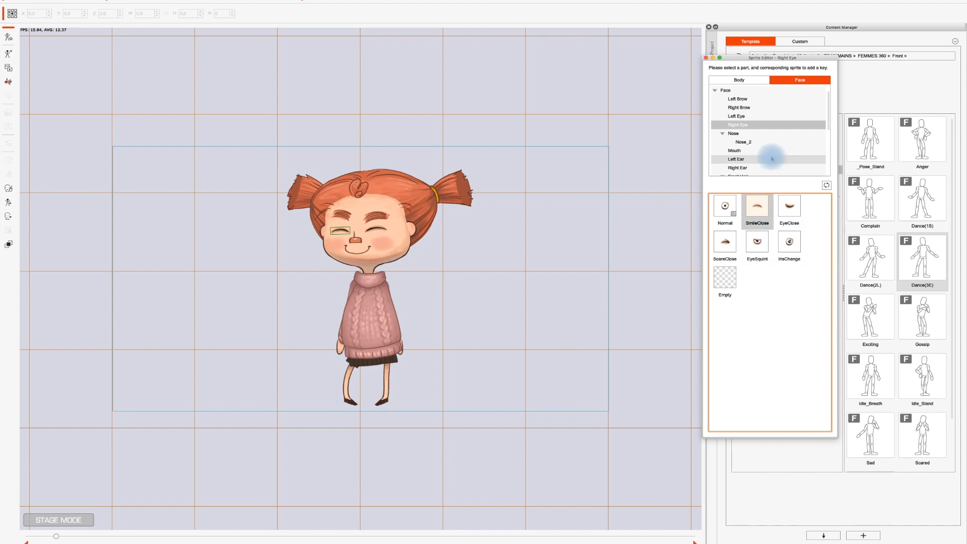
pyautogui.click(735, 151)
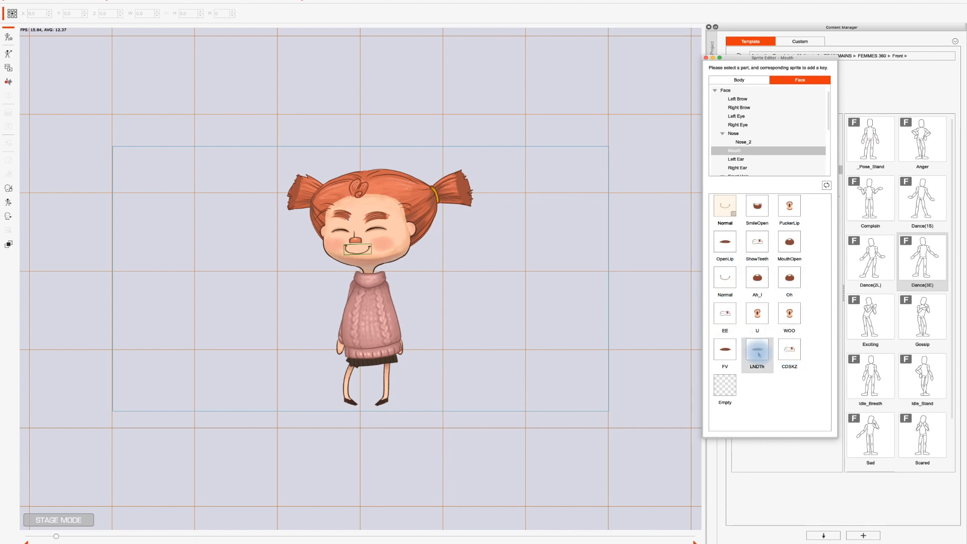
pyautogui.click(379, 400)
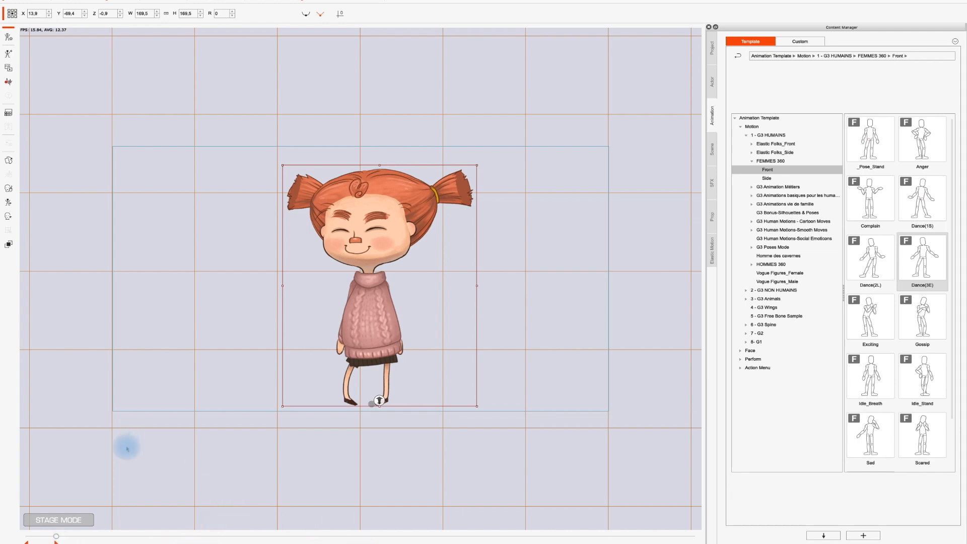
# Play back Sandy Girl's dance with the facial keys and return to the first frame
pyautogui.press('space')
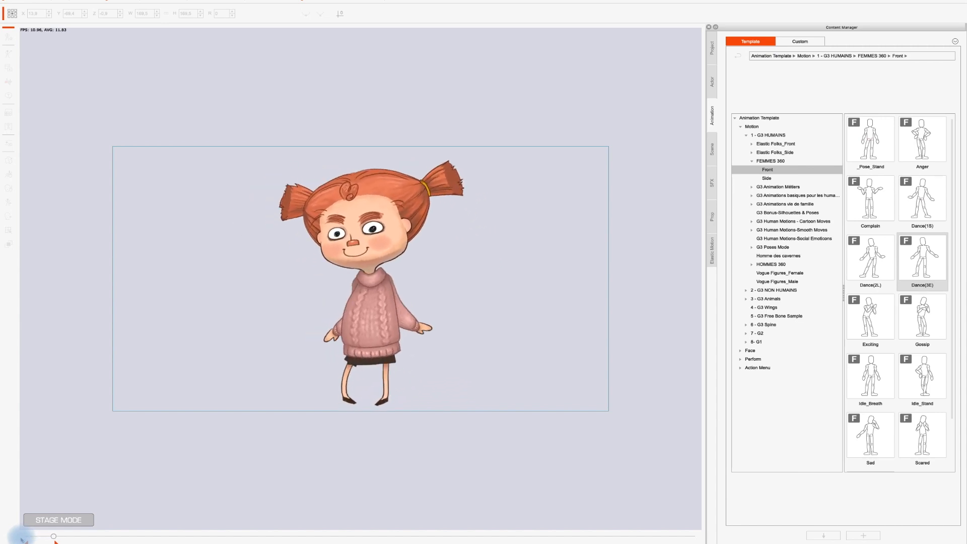
pyautogui.press('space')
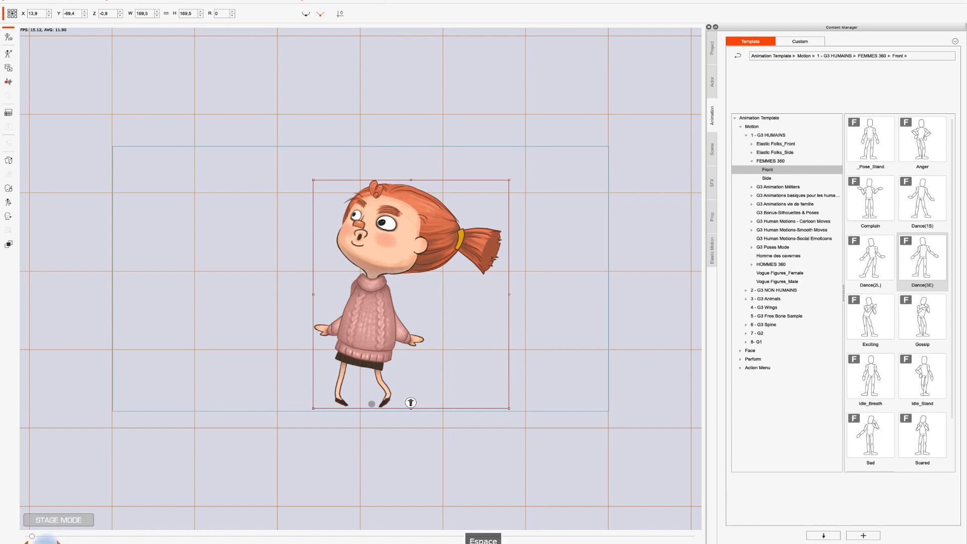
pyautogui.press('space')
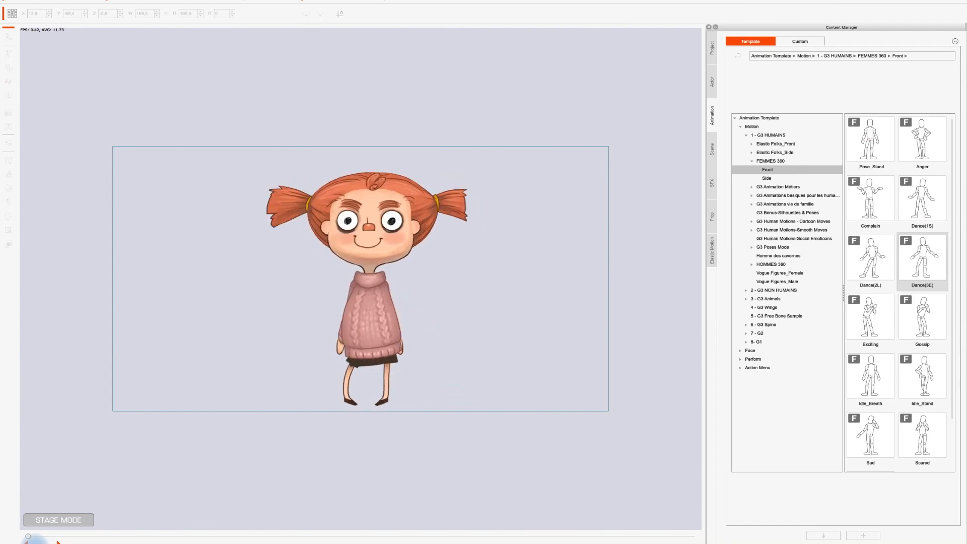
pyautogui.press('space')
pyautogui.moveTo(37, 537); pyautogui.dragTo(22, 538)
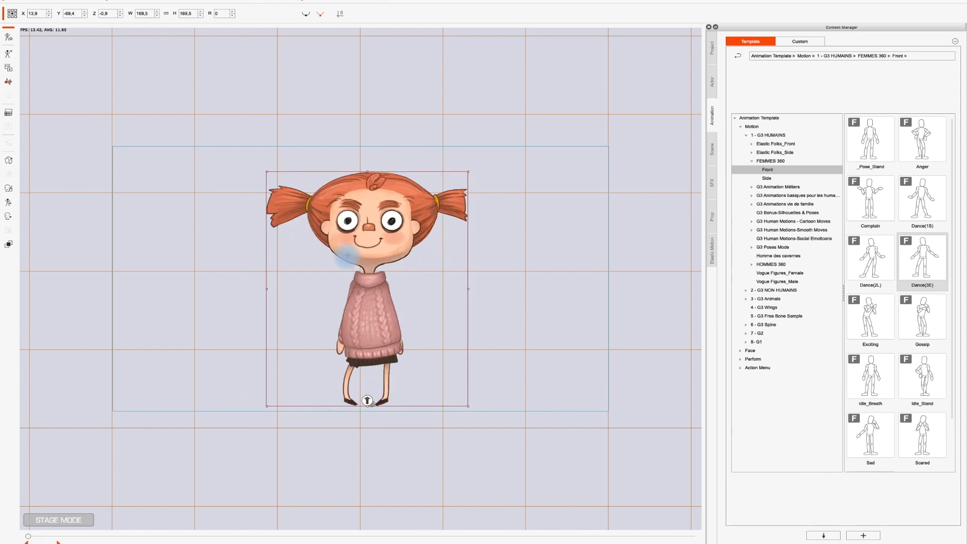
# Open the Face Key Editor and pucker Sandy Girl's mouth in Morph mode with the brows and mouth selected
pyautogui.click(9, 216)
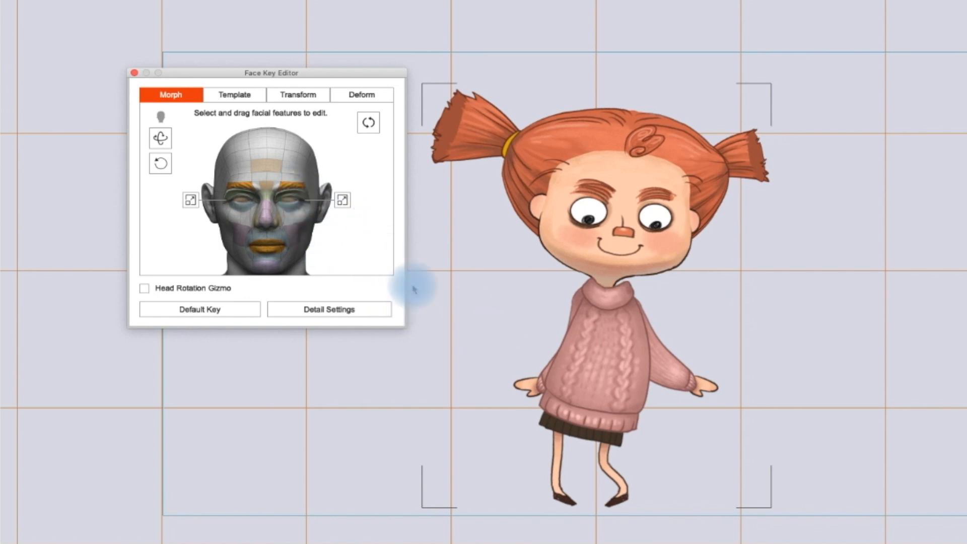
pyautogui.moveTo(347, 255); pyautogui.dragTo(344, 94)
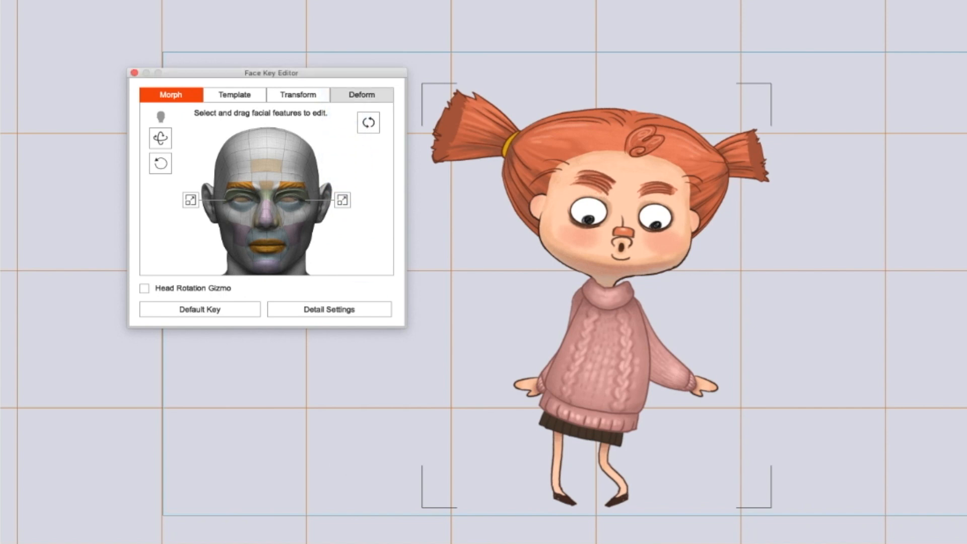
pyautogui.press('space')
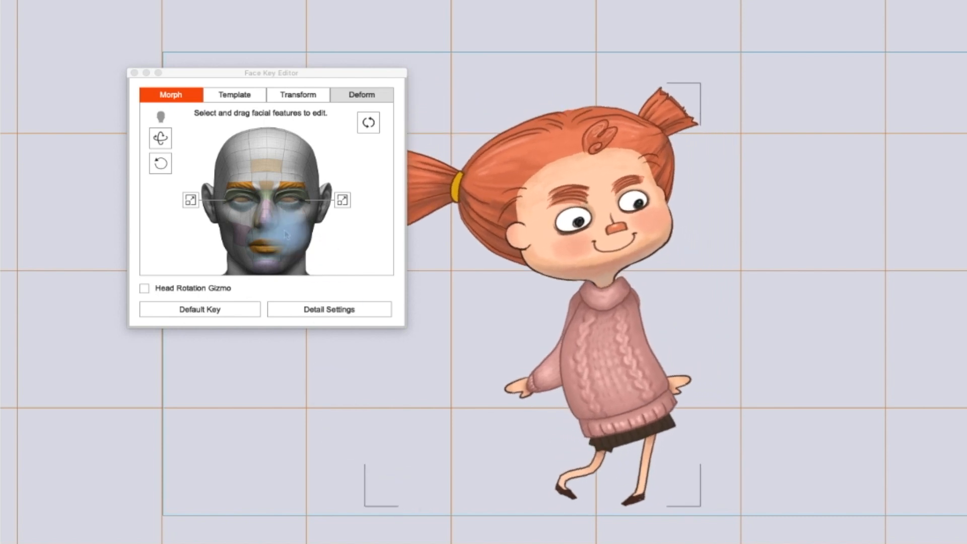
# Lower Sandy Girl's brows and flatten her smile into a slight smirk at the next dance pose
pyautogui.click(265, 247)
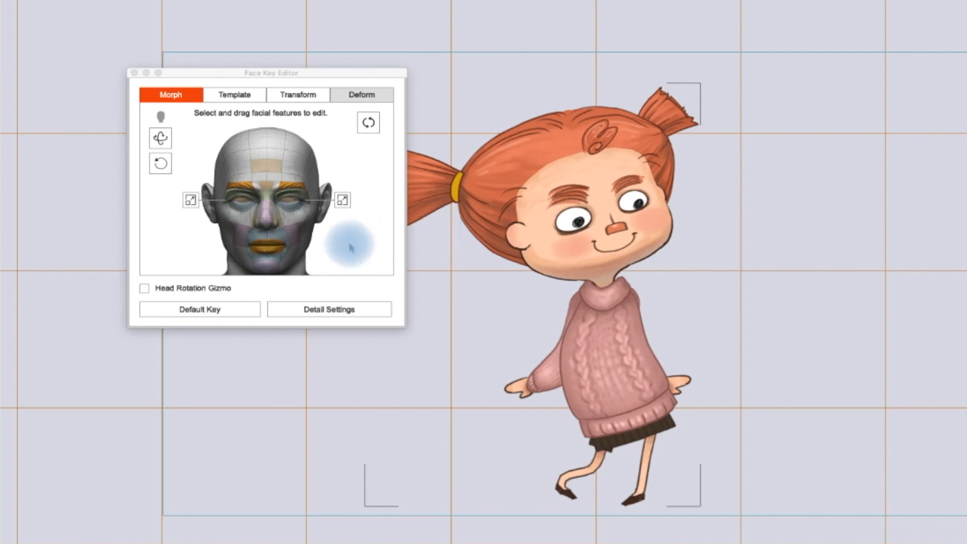
pyautogui.click(377, 419)
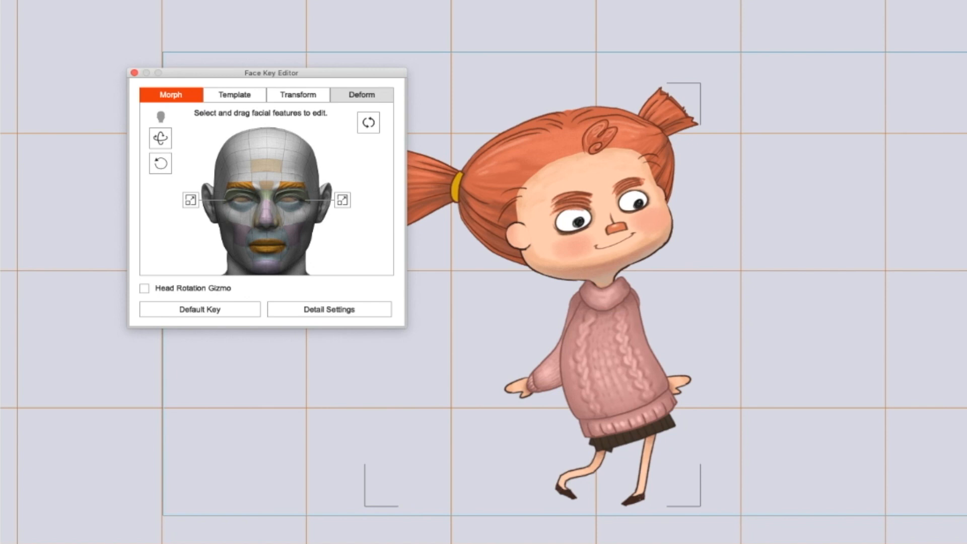
pyautogui.press('space')
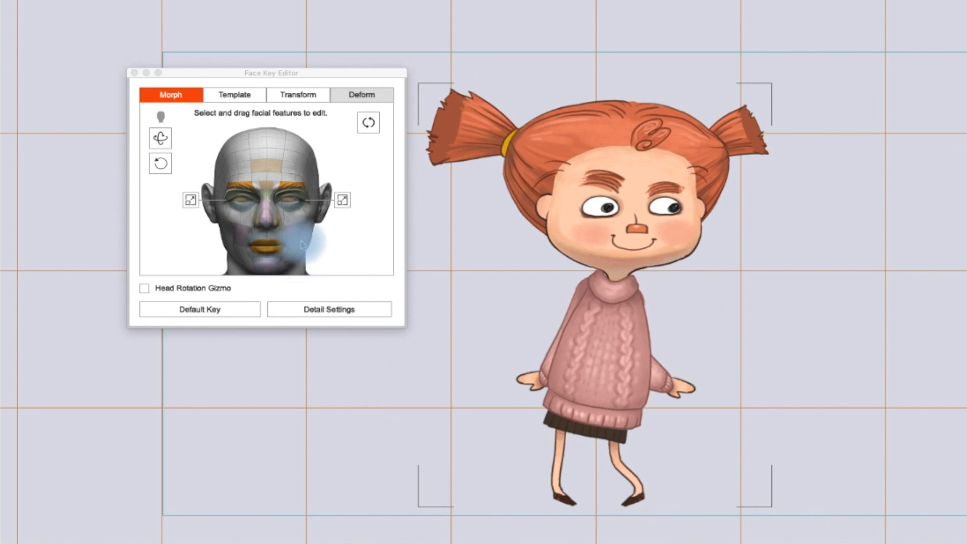
# Shrink Sandy Girl's mouth into tightly pursed lips with lowered brows at the following pose
pyautogui.click(338, 255)
pyautogui.press('space')
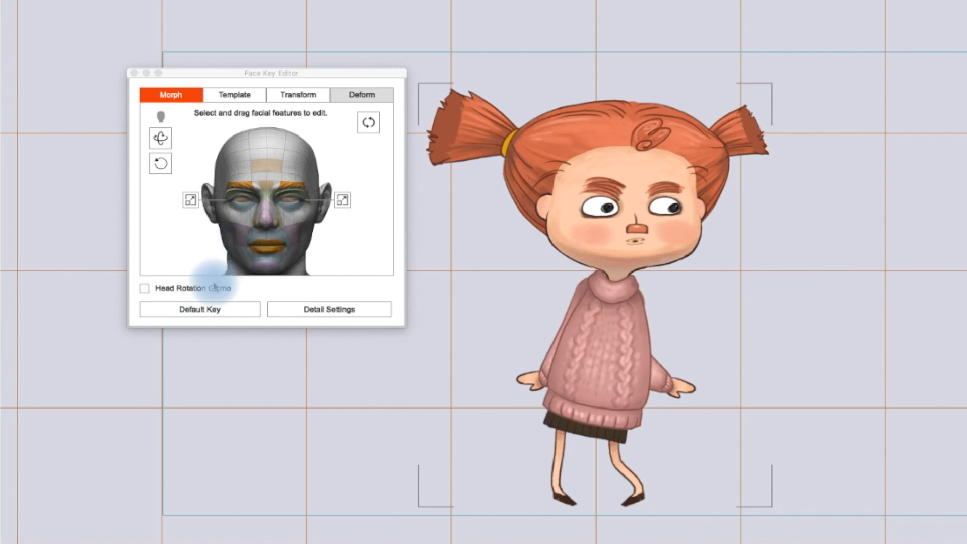
# Deselect the brows and morph only Sandy Girl's mouth into a lopsided smile at the tilted-head pose
pyautogui.click(145, 288)
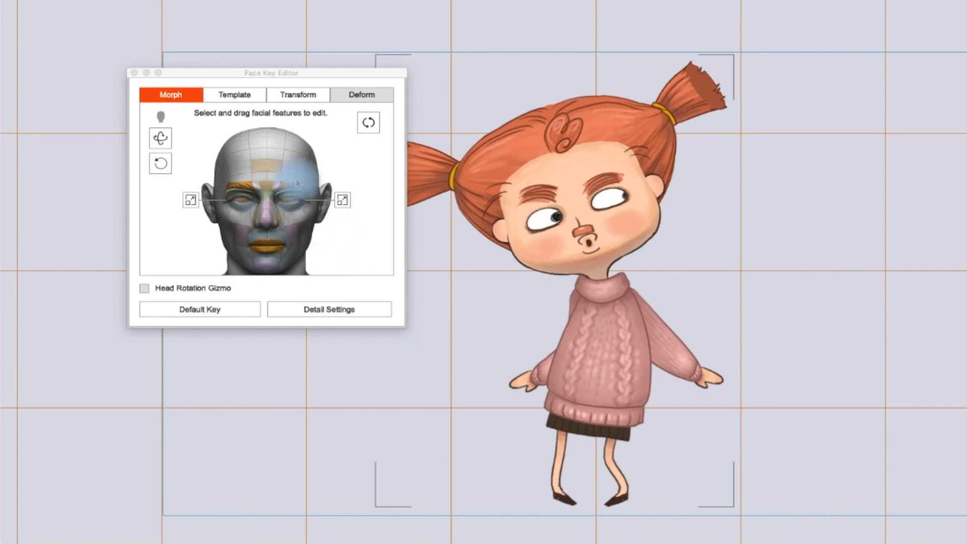
pyautogui.click(324, 255)
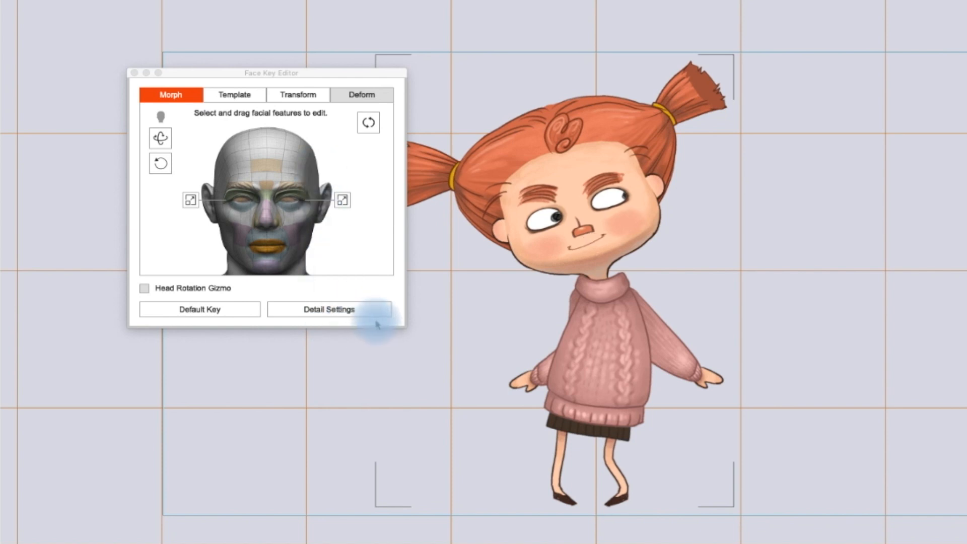
pyautogui.click(365, 308)
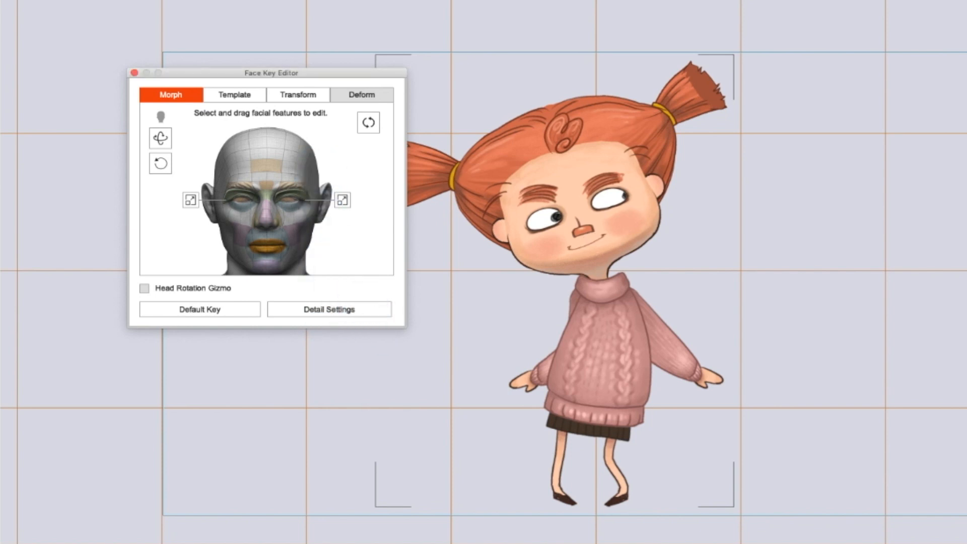
pyautogui.press('space')
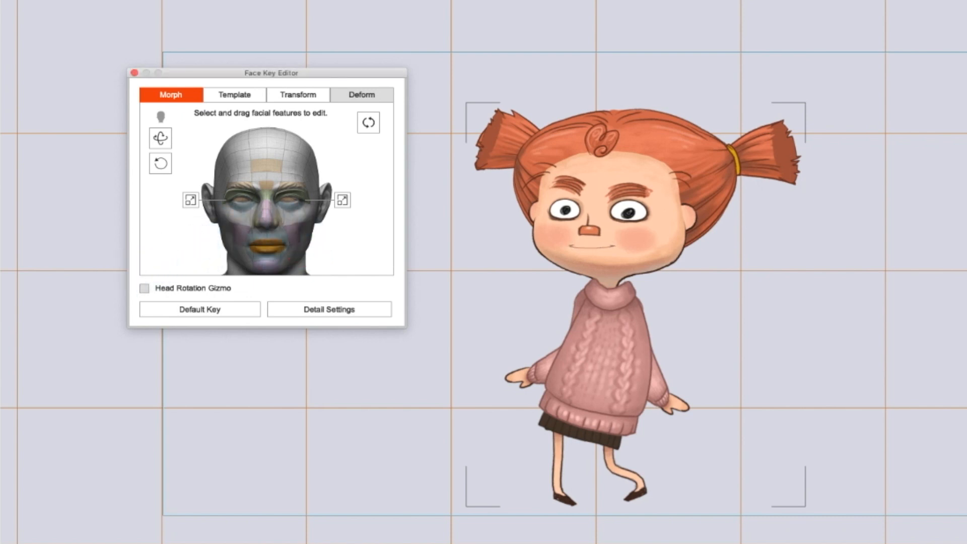
# Continue morphing only Sandy Girl's mouth through the rest of the dance, puckering her lips at the standing pose
pyautogui.press('space')
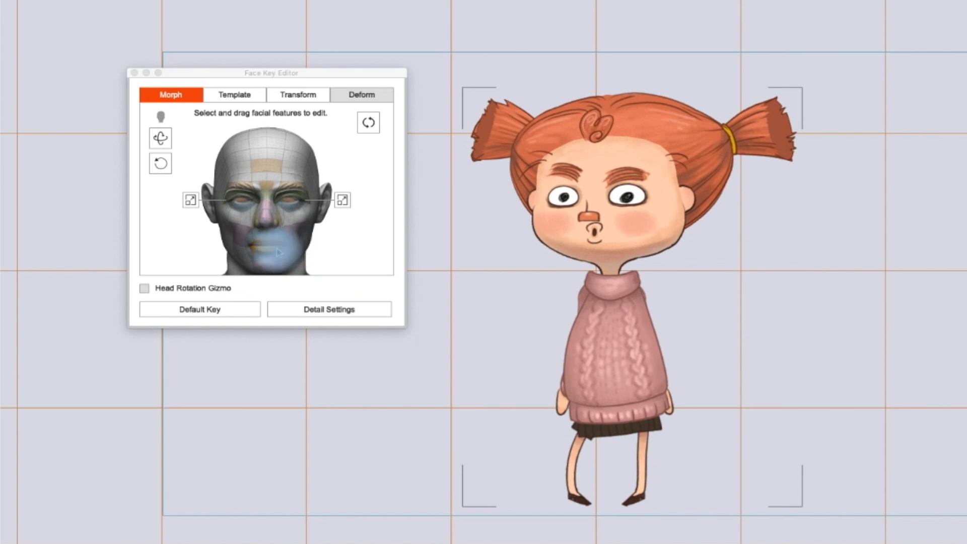
pyautogui.click(305, 249)
pyautogui.click(367, 316)
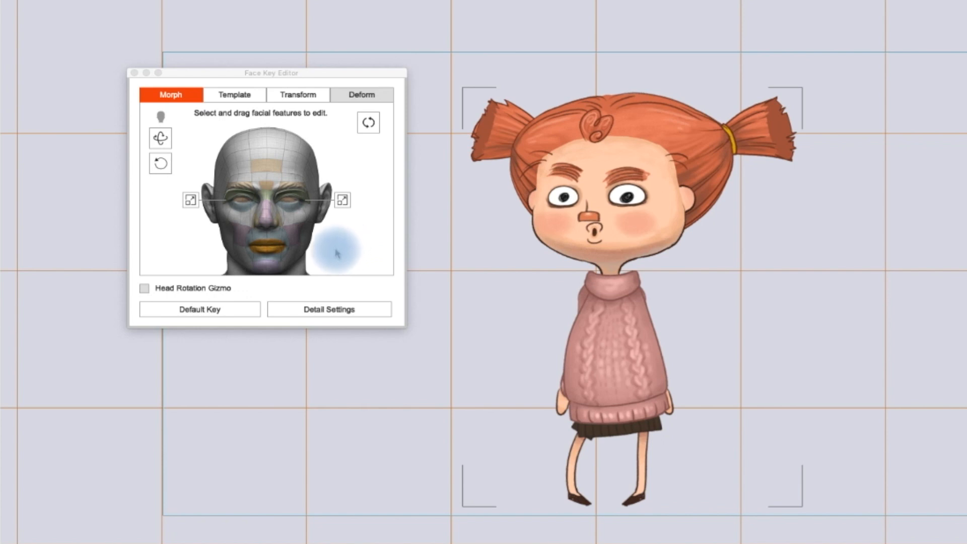
pyautogui.moveTo(338, 274); pyautogui.dragTo(36, 182)
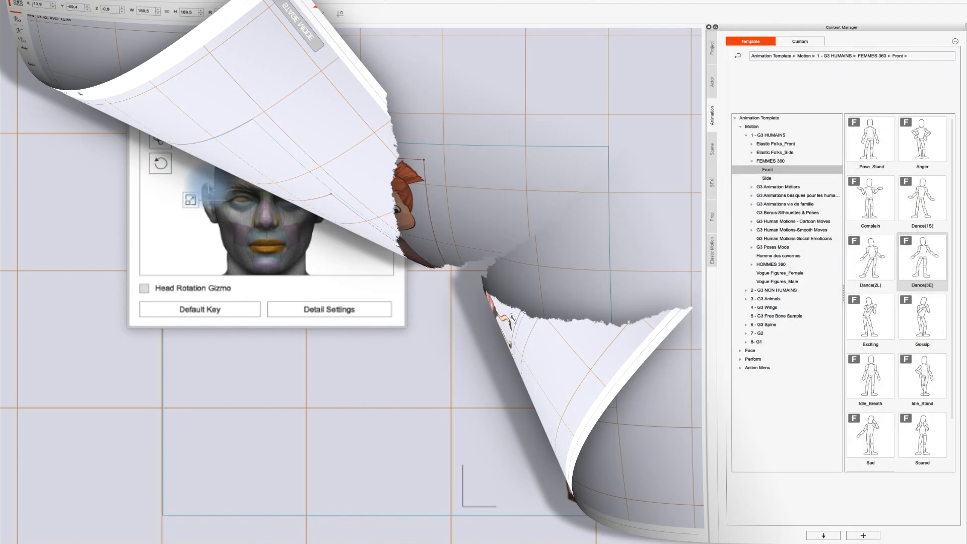
# Play the dance from the beginning to review the mouth and brow animation
pyautogui.press('space')
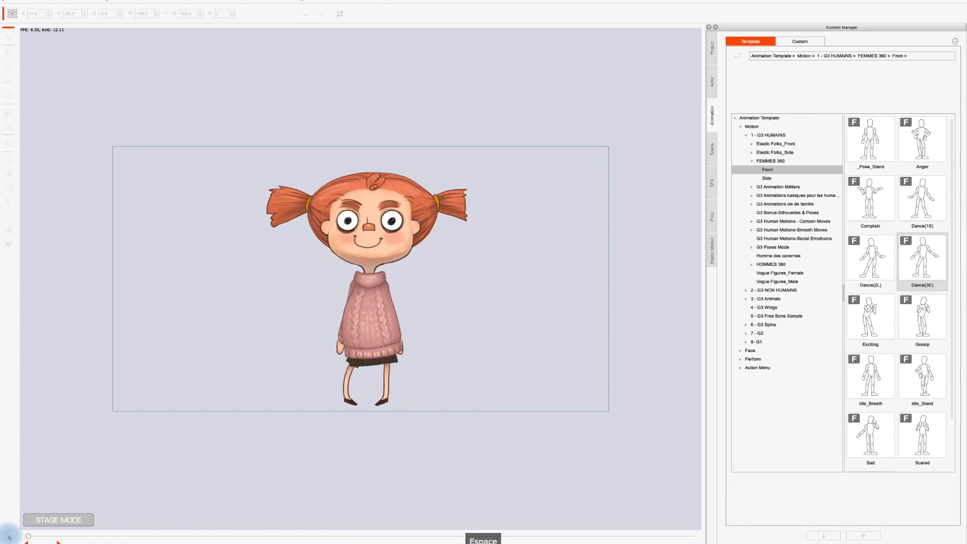
pyautogui.press('space')
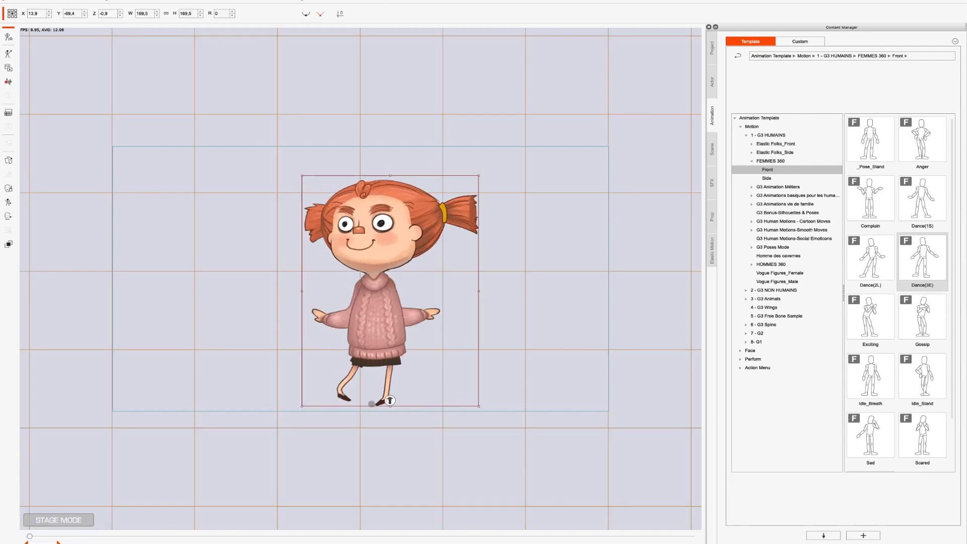